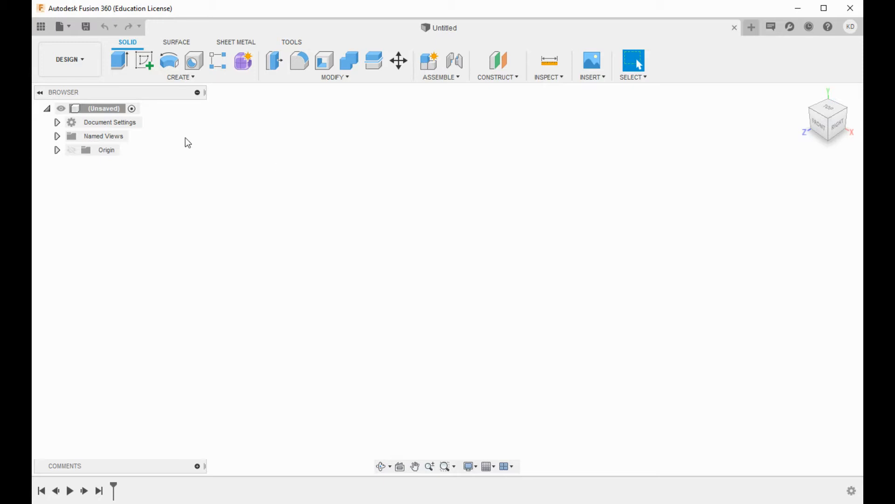
# - Start a sketch on the front plane and draw a closed irregular six-sided outline with a horizontal bottom edge about 1.3 in long
pyautogui.click(143, 65)
pyautogui.click(489, 277)
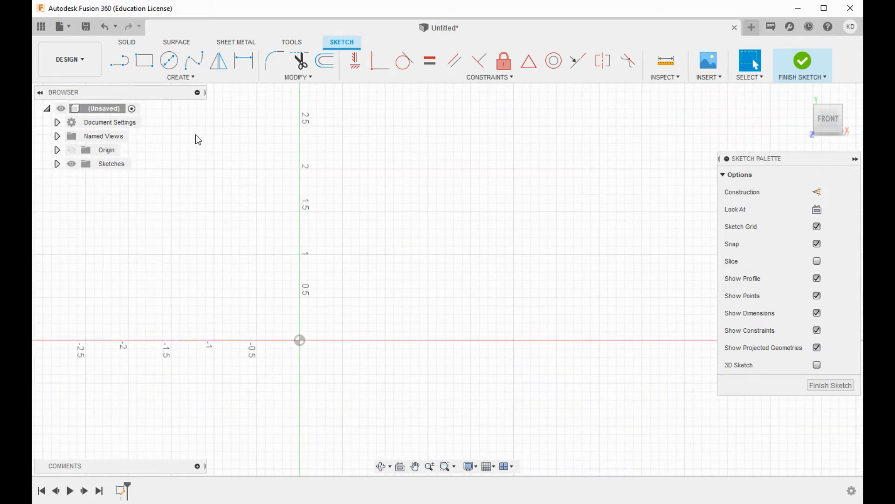
pyautogui.click(122, 65)
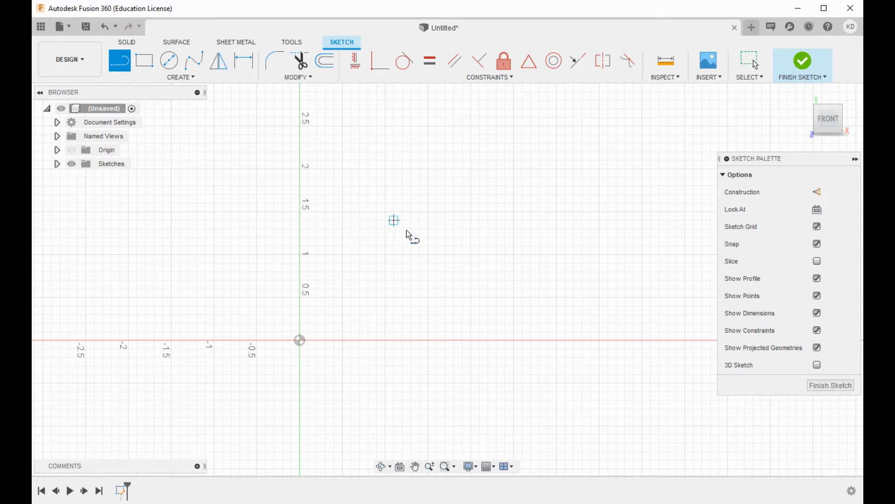
pyautogui.moveTo(418, 214); pyautogui.dragTo(332, 234, button='middle')
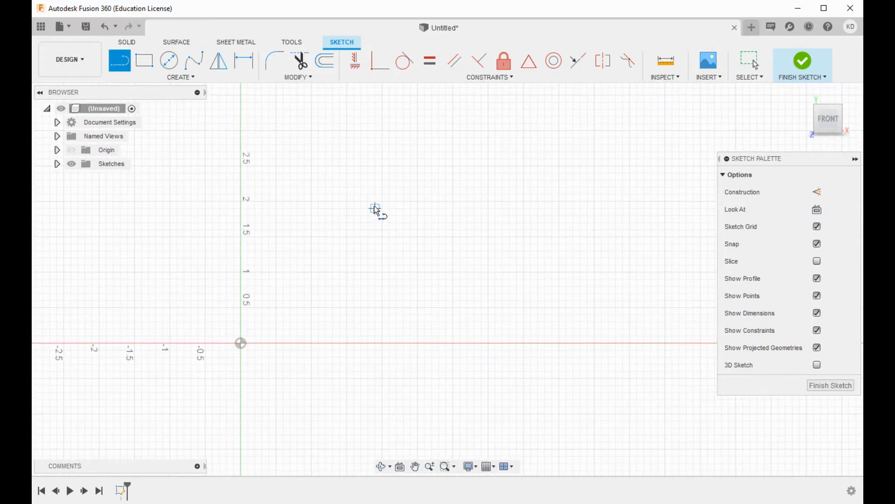
pyautogui.click(432, 144)
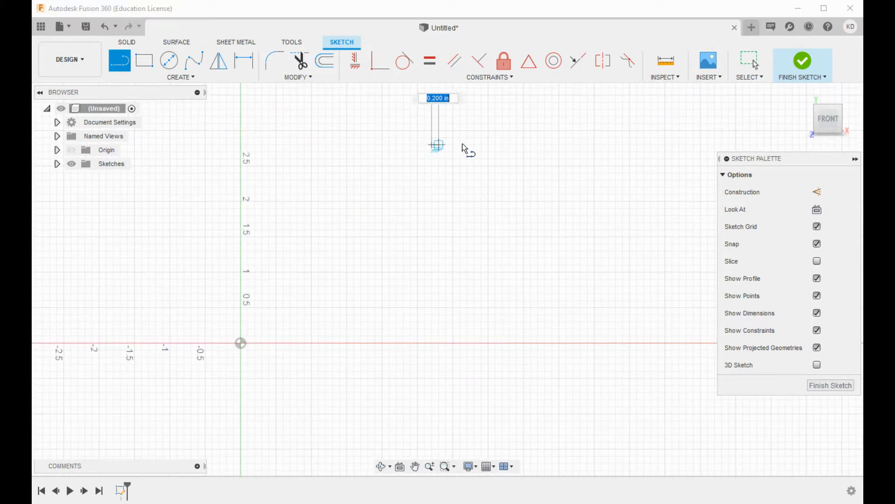
pyautogui.click(510, 145)
pyautogui.click(574, 202)
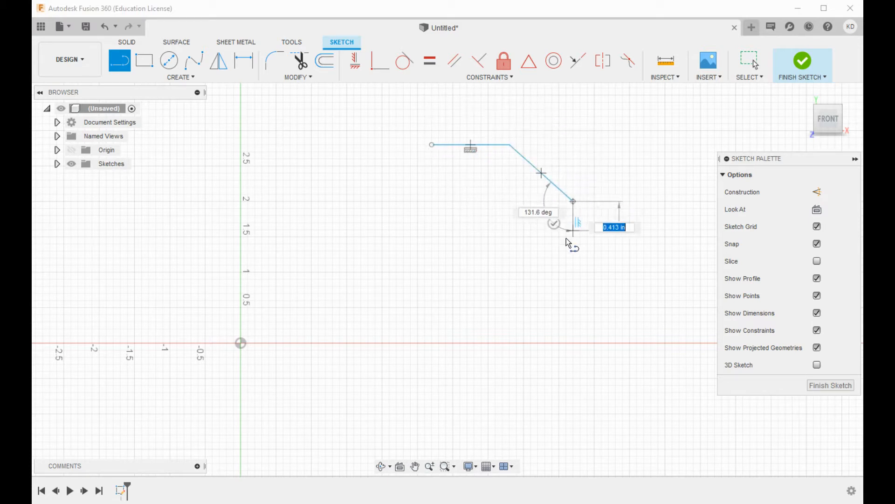
pyautogui.click(524, 286)
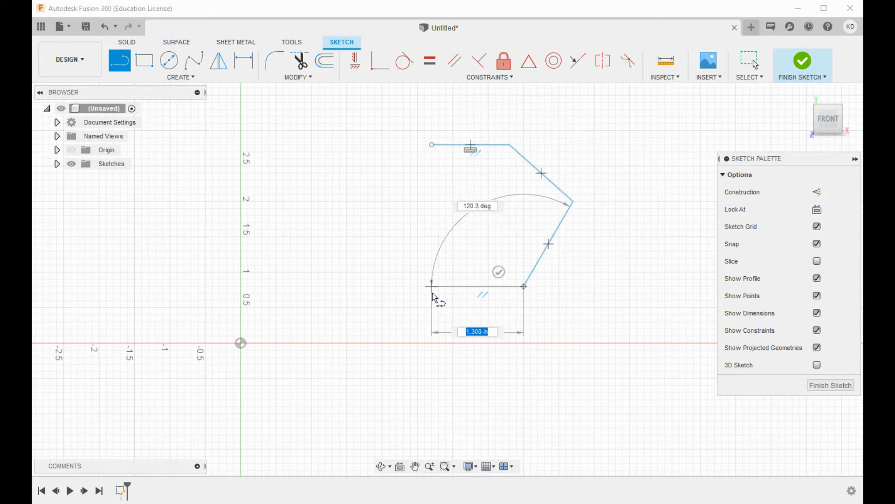
pyautogui.click(432, 286)
pyautogui.click(369, 223)
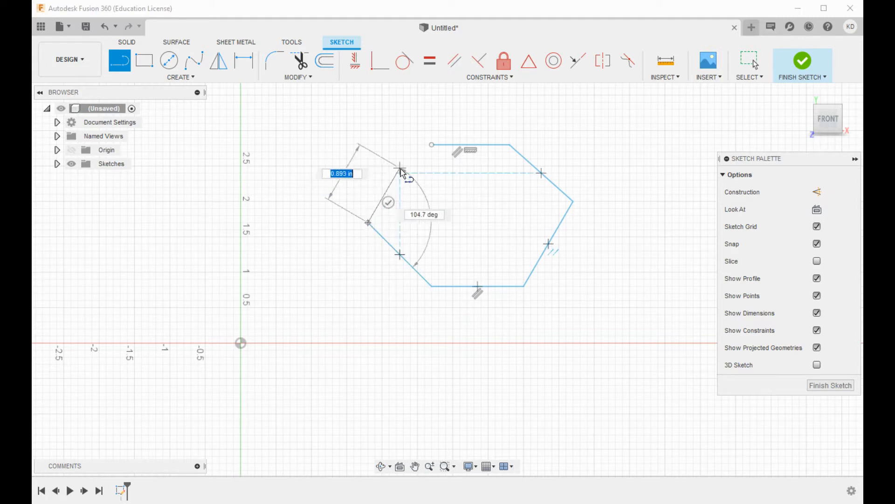
pyautogui.click(433, 145)
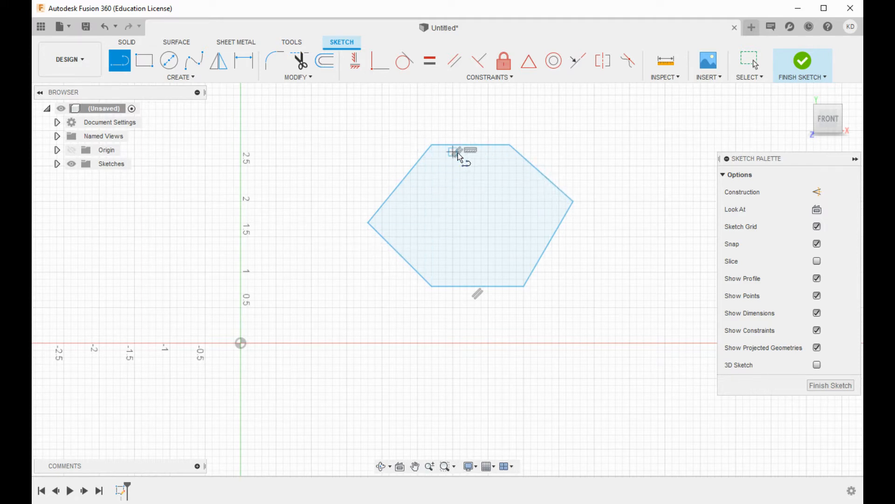
pyautogui.press('Escape')
# - Apply Equal constraints linking the hexagon's upper-right edge to its lower-right edge, and the lower-right edge to the bottom edge
pyautogui.click(475, 288)
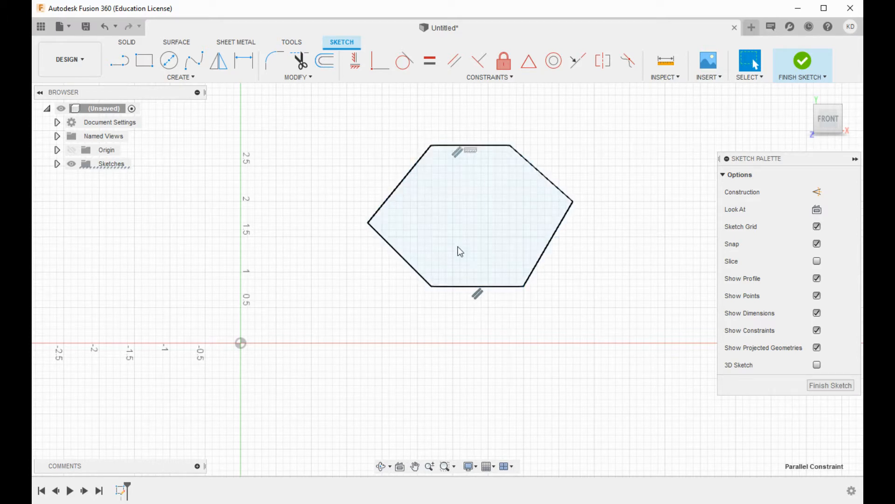
pyautogui.scroll(-1, 497, 291)
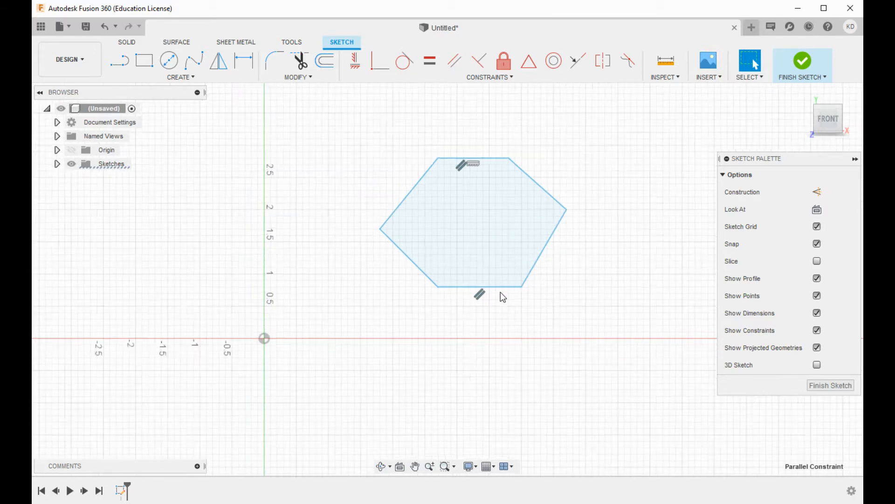
pyautogui.scroll(3, 496, 290)
pyautogui.moveTo(493, 287); pyautogui.dragTo(445, 314, button='middle')
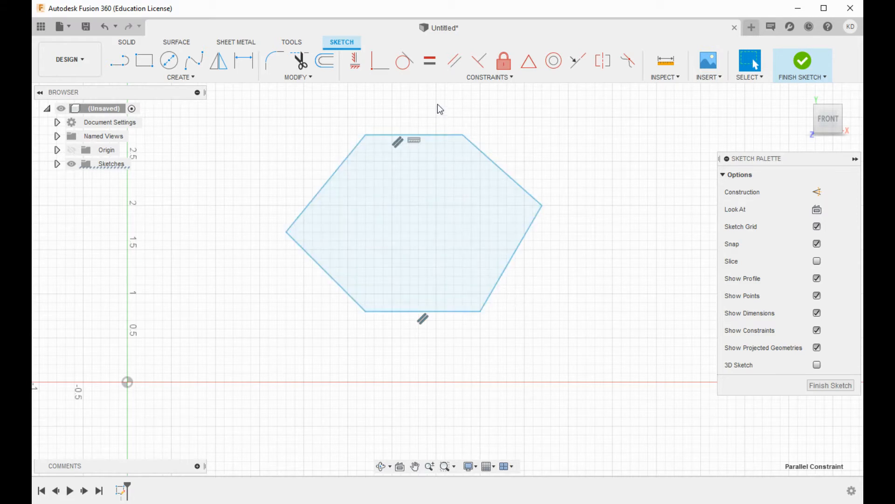
pyautogui.click(430, 62)
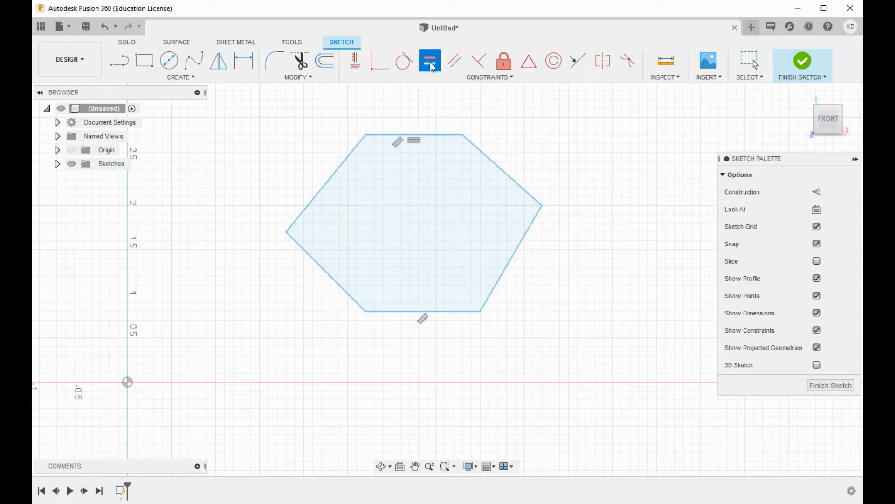
pyautogui.click(478, 148)
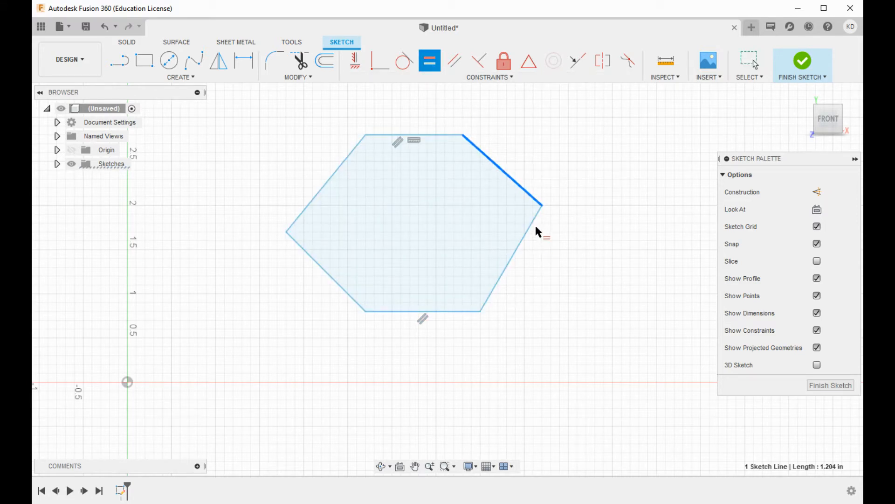
pyautogui.click(526, 235)
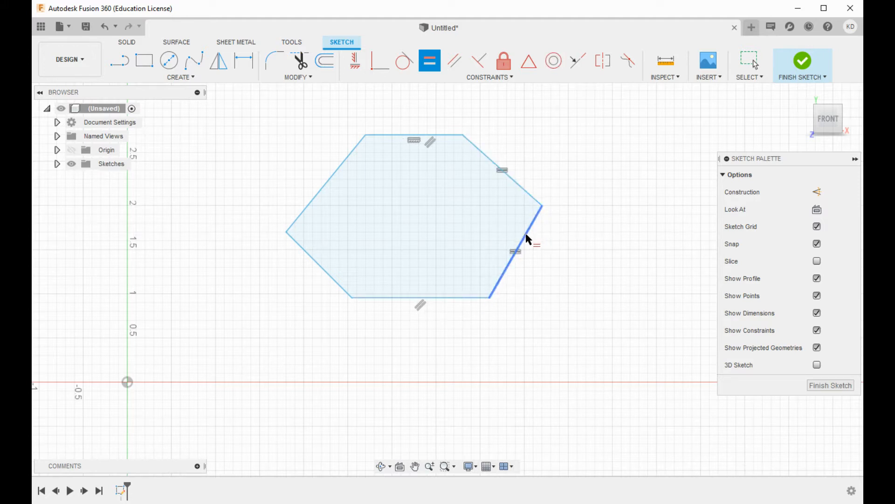
pyautogui.click(505, 270)
pyautogui.click(462, 297)
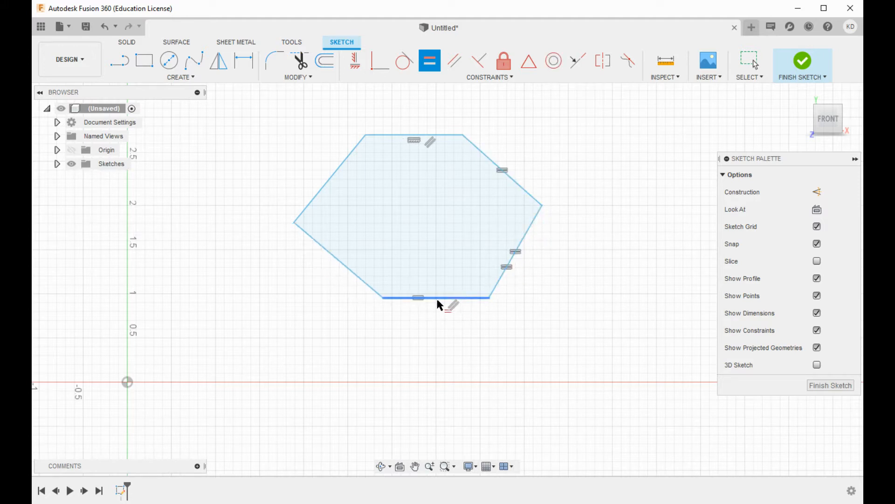
# - Apply Equal constraints pairing the bottom edge with the lower-left, the lower-left with the upper-left, and the upper-left with the top edge
pyautogui.click(392, 298)
pyautogui.click(368, 287)
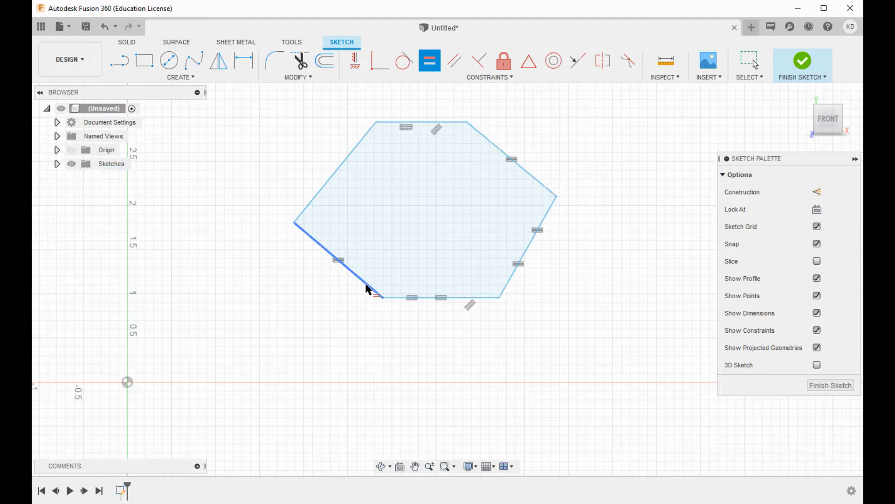
pyautogui.click(312, 238)
pyautogui.click(310, 199)
pyautogui.click(335, 153)
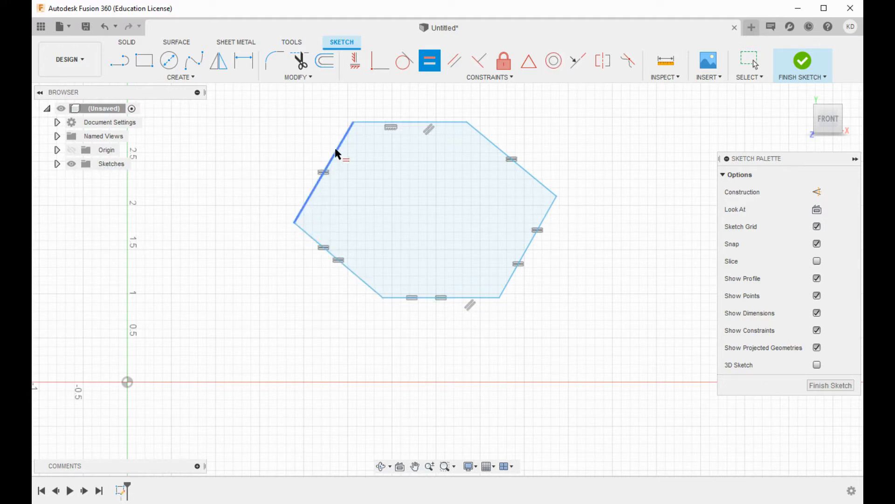
pyautogui.click(376, 122)
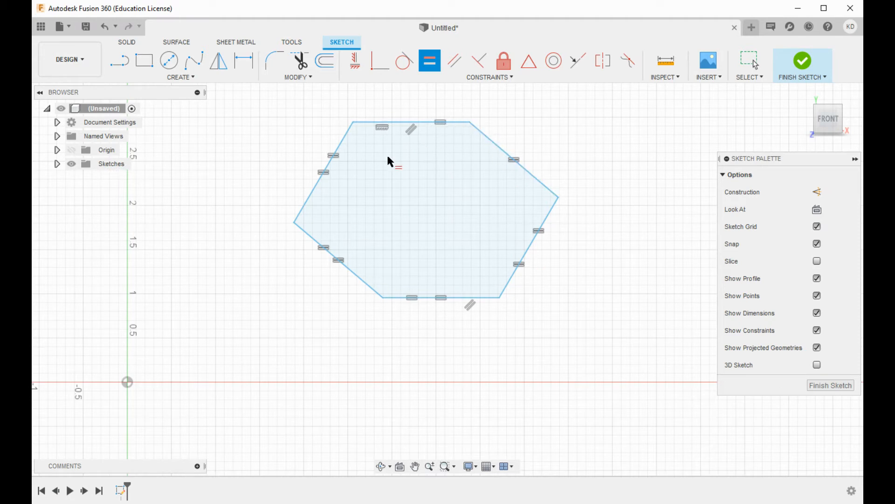
pyautogui.press('Escape')
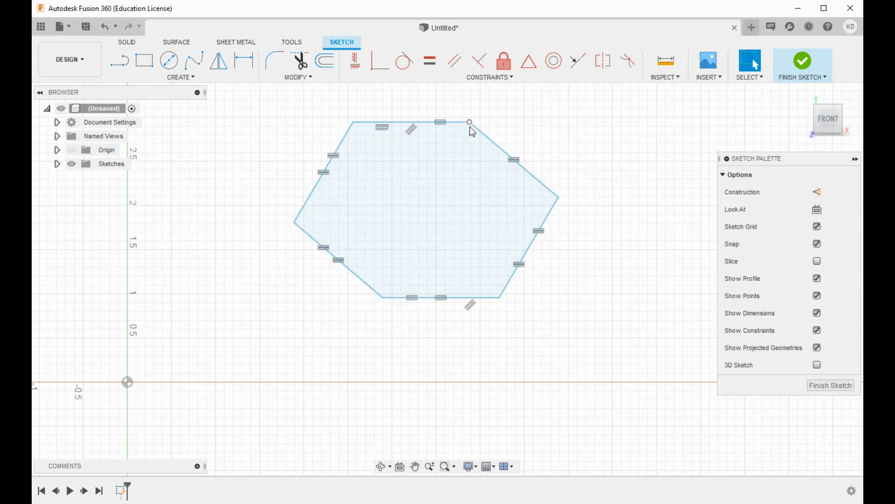
# - Reshape the equal-sided hexagon by moving its upper-right edge inward and shifting its top-right vertex
pyautogui.moveTo(518, 161)
pyautogui.mouseDown()
pyautogui.moveTo(539, 139)
pyautogui.moveTo(502, 183)
pyautogui.moveTo(530, 146)
pyautogui.moveTo(444, 220)
pyautogui.moveTo(514, 194)
pyautogui.moveTo(471, 234)
pyautogui.moveTo(482, 199)
pyautogui.mouseUp()
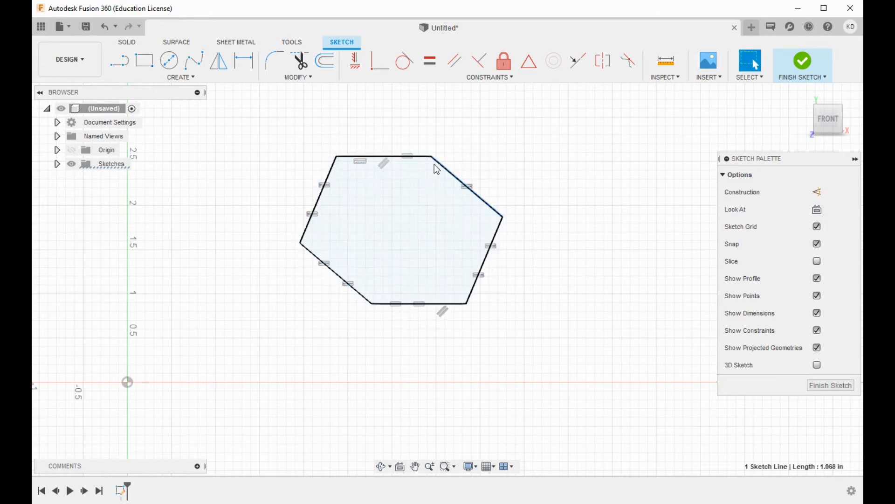
pyautogui.moveTo(432, 157); pyautogui.dragTo(466, 176)
pyautogui.scroll(4, 466, 233)
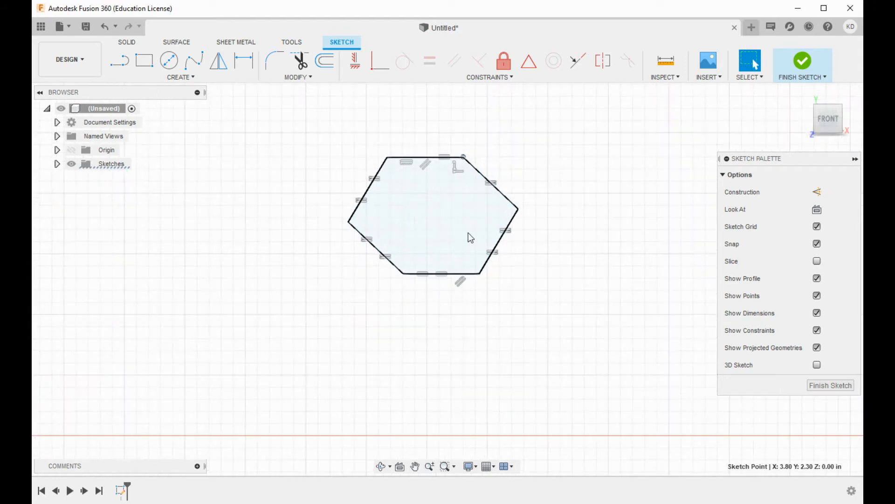
pyautogui.moveTo(474, 230); pyautogui.dragTo(477, 254, button='middle')
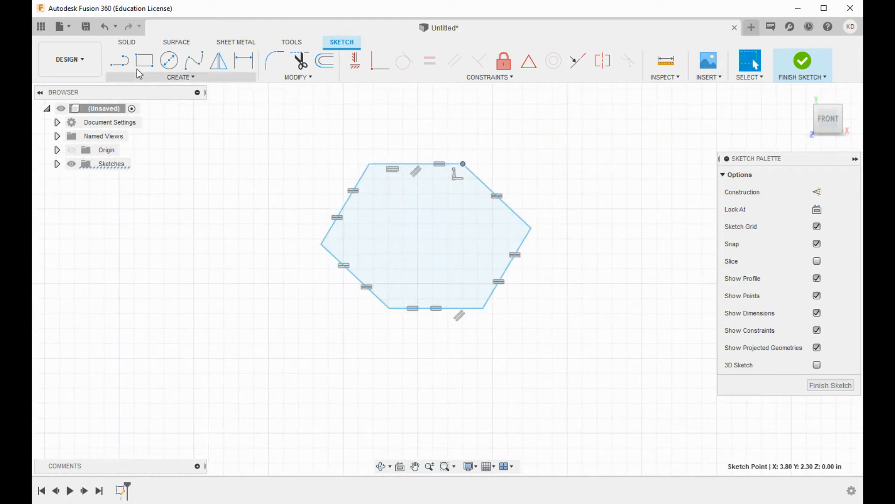
# - Draw three construction lines from one point near the hexagon's centre to its top-left, top-right and right vertices
pyautogui.click(119, 60)
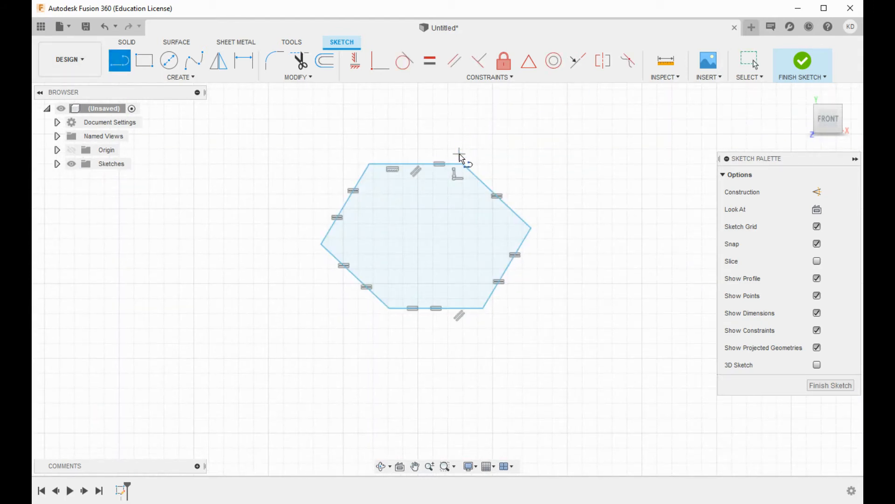
pyautogui.press('x')
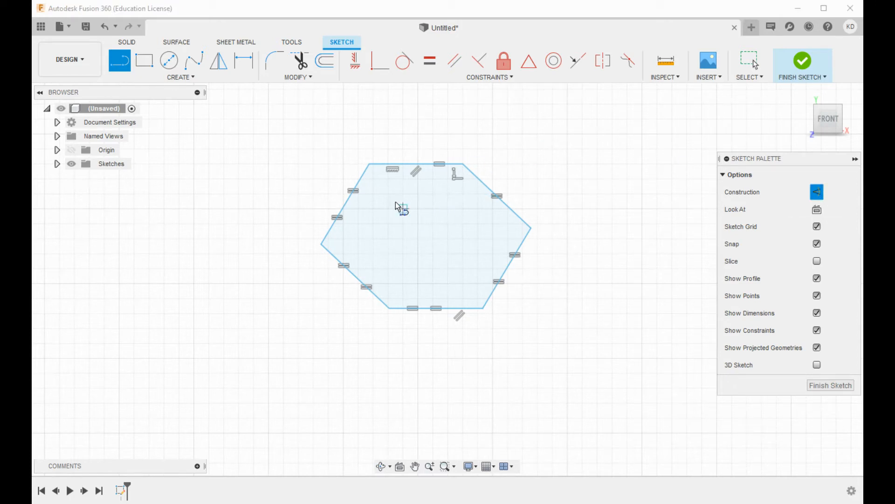
pyautogui.click(369, 165)
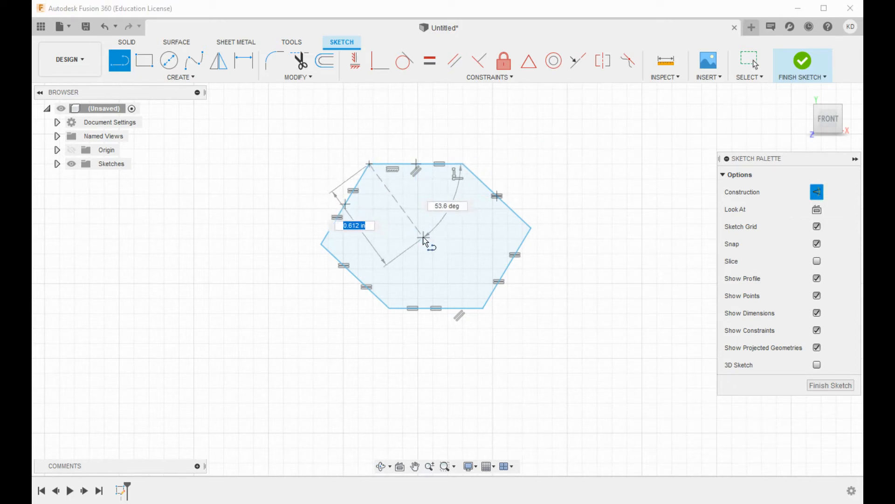
pyautogui.click(426, 233)
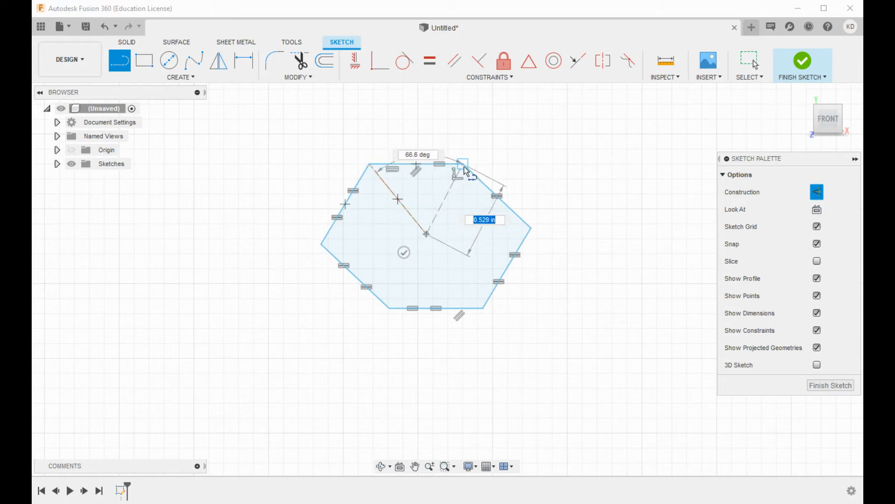
pyautogui.doubleClick(463, 164)
pyautogui.click(426, 234)
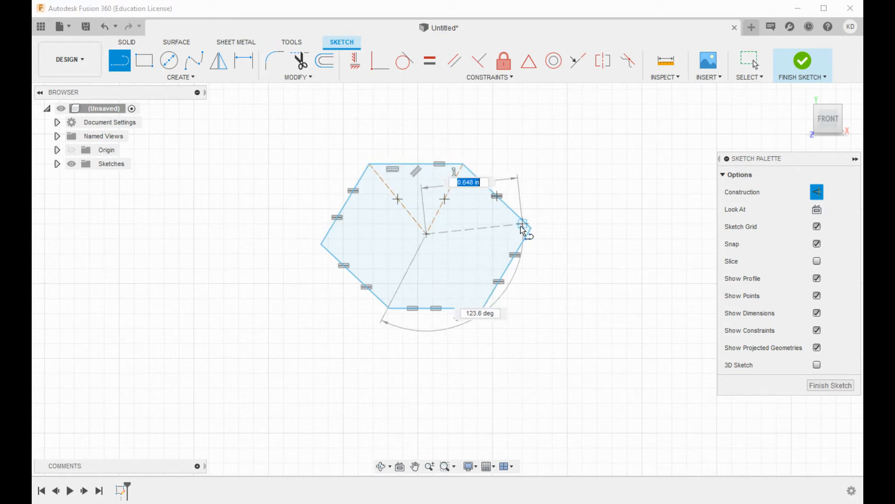
pyautogui.doubleClick(531, 228)
pyautogui.rightClick(482, 232)
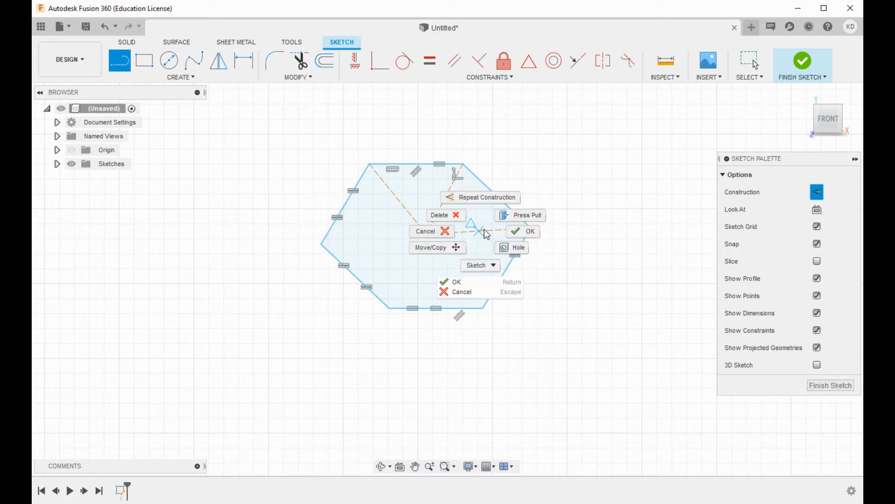
pyautogui.click(626, 197)
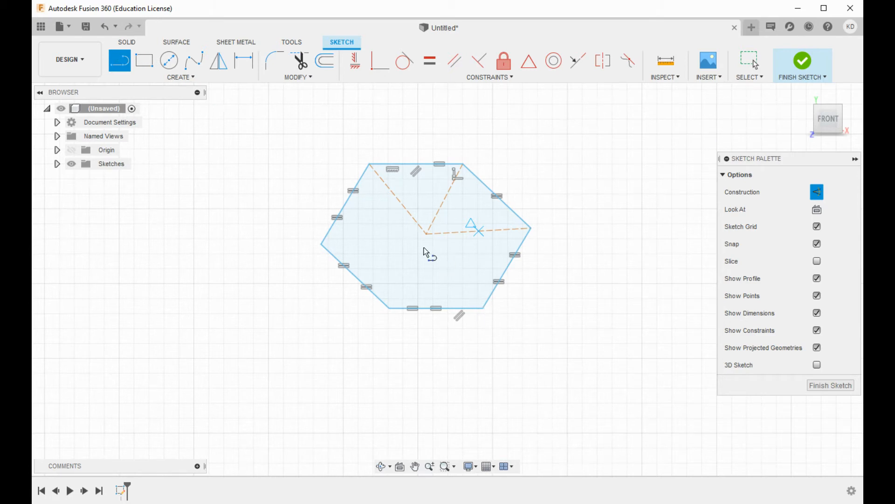
# - Draw construction lines from the shared centre point to the hexagon's bottom-right, bottom-left and left vertices
pyautogui.click(428, 233)
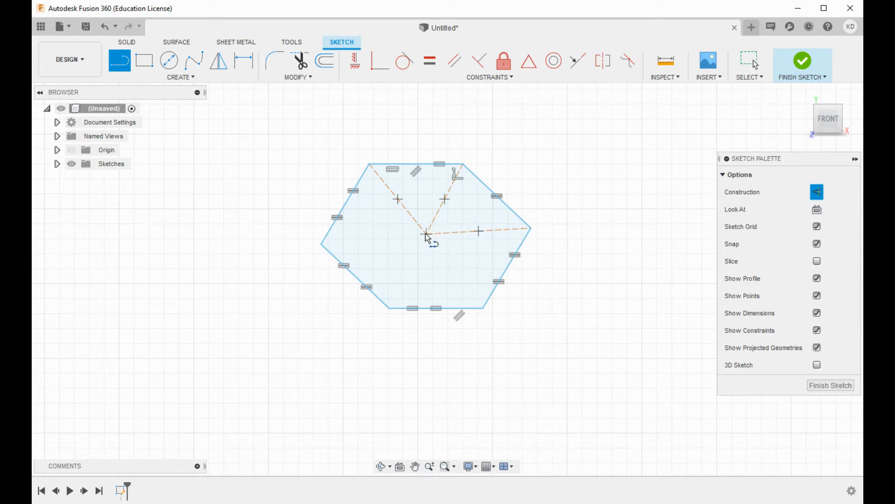
pyautogui.click(484, 308)
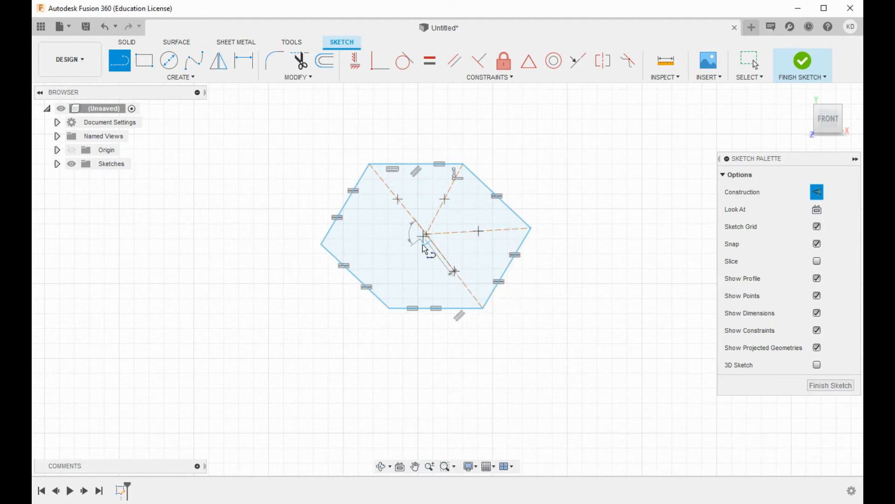
pyautogui.click(389, 308)
pyautogui.click(426, 233)
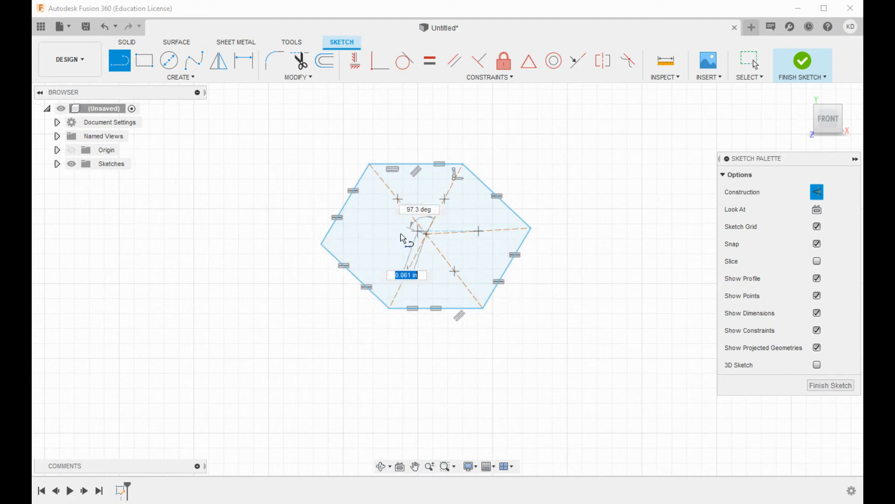
pyautogui.doubleClick(321, 243)
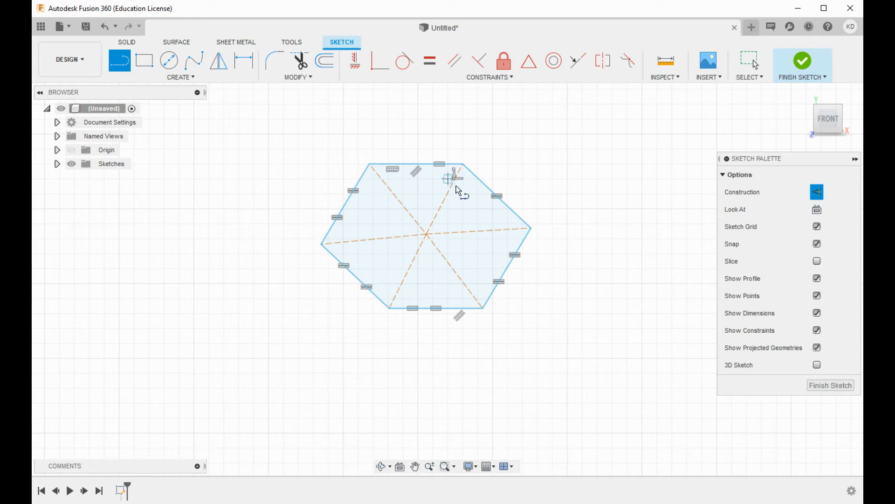
# - Apply Equal constraints between neighbouring construction lines, pairing right with bottom-right, bottom-right with bottom-left, bottom-left with left, and left with top-left
pyautogui.click(430, 60)
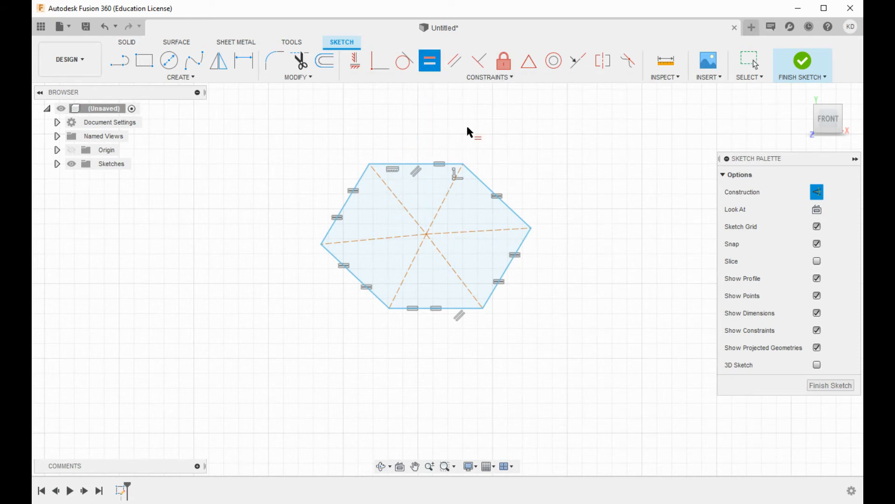
pyautogui.click(467, 231)
pyautogui.click(450, 267)
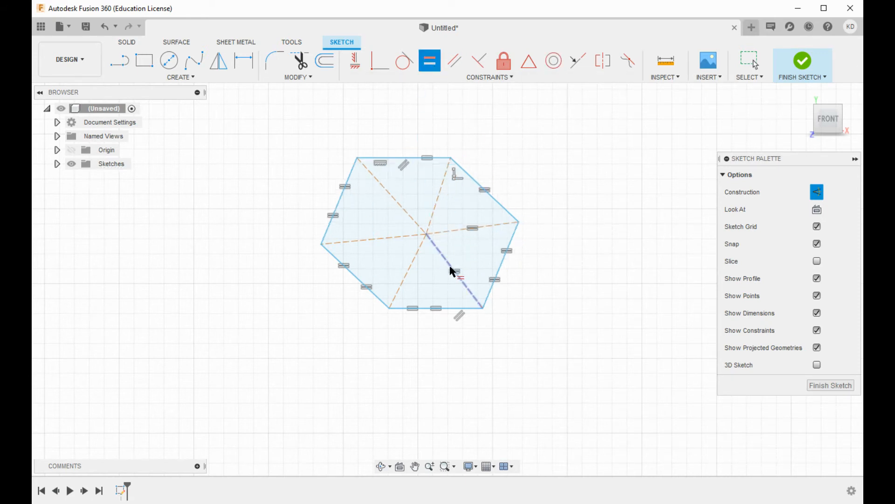
pyautogui.click(433, 247)
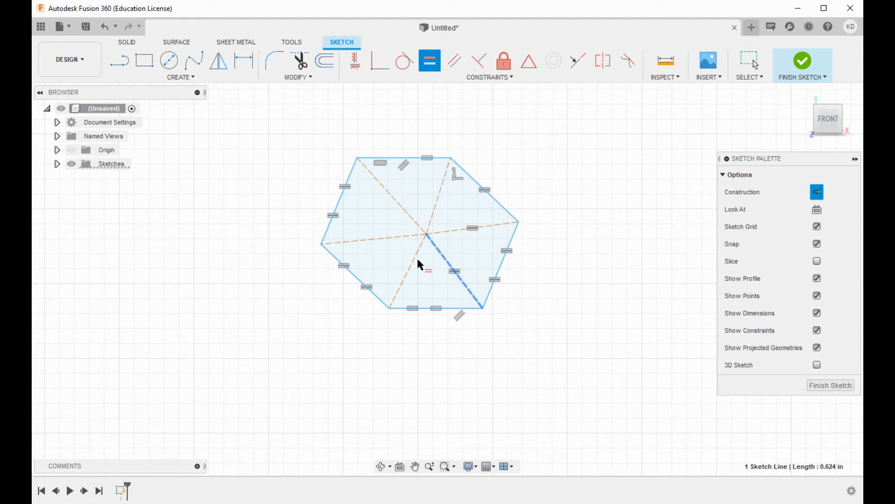
pyautogui.click(415, 257)
pyautogui.click(410, 250)
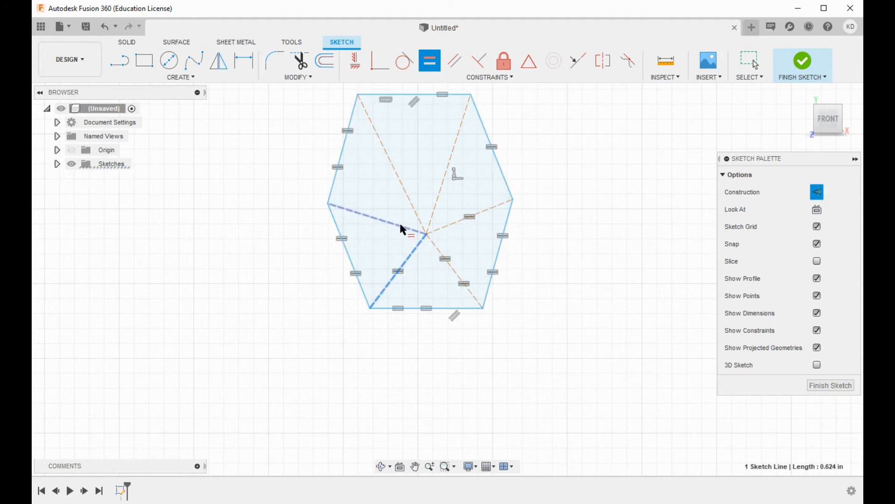
pyautogui.click(399, 222)
pyautogui.click(407, 184)
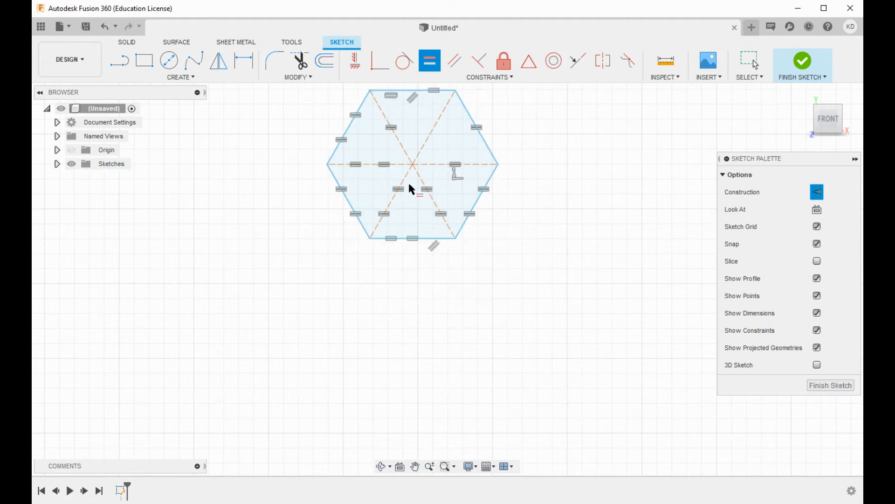
pyautogui.moveTo(403, 151); pyautogui.dragTo(408, 179, button='middle')
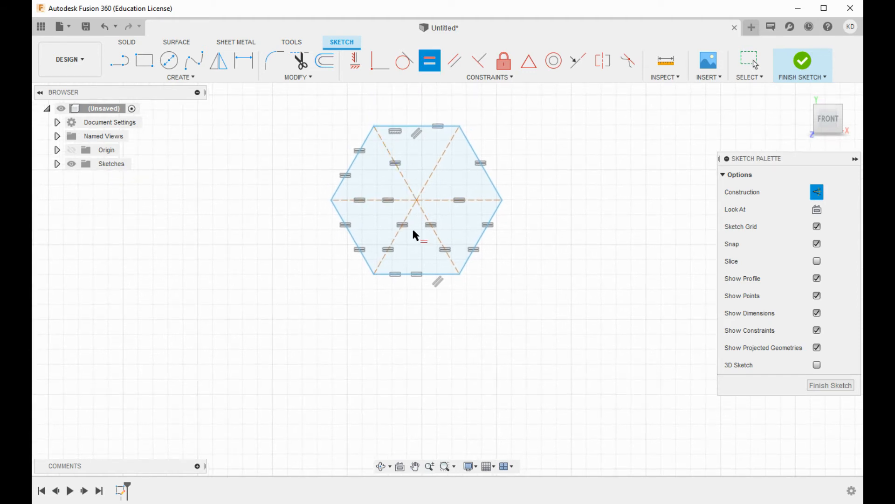
# - Try to apply an Equal constraint between the top-left and top-right construction lines
pyautogui.click(399, 173)
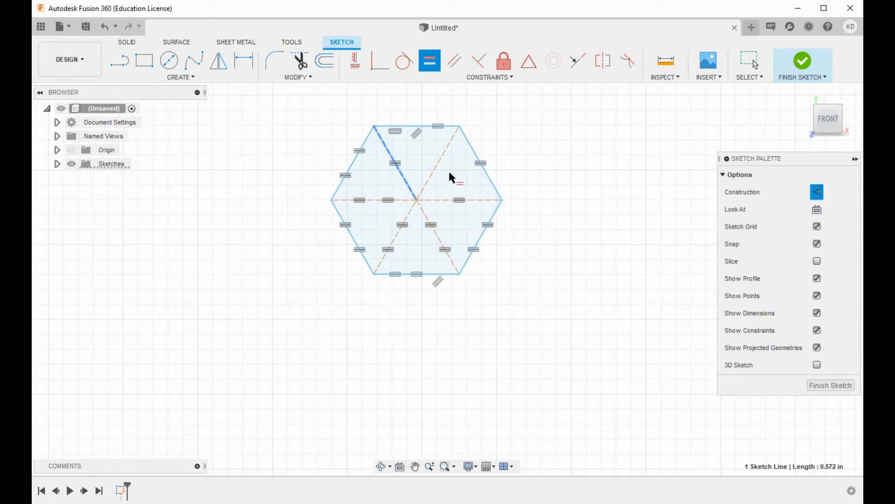
pyautogui.click(436, 167)
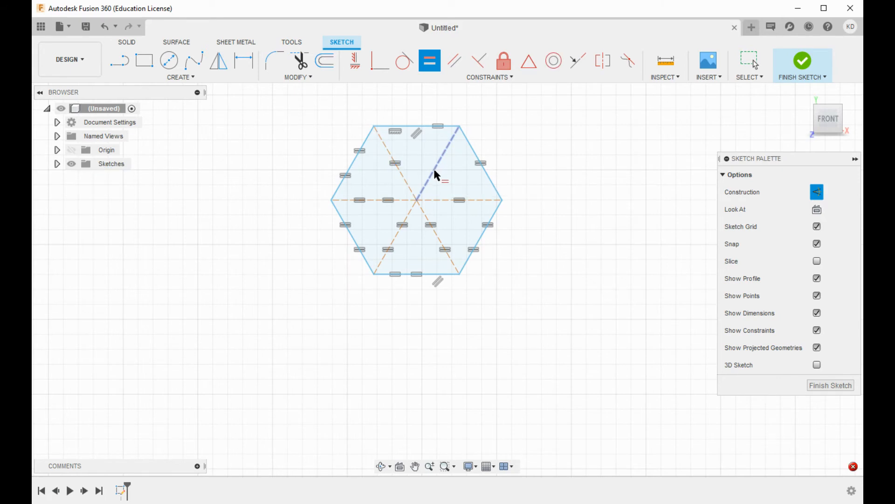
pyautogui.click(403, 172)
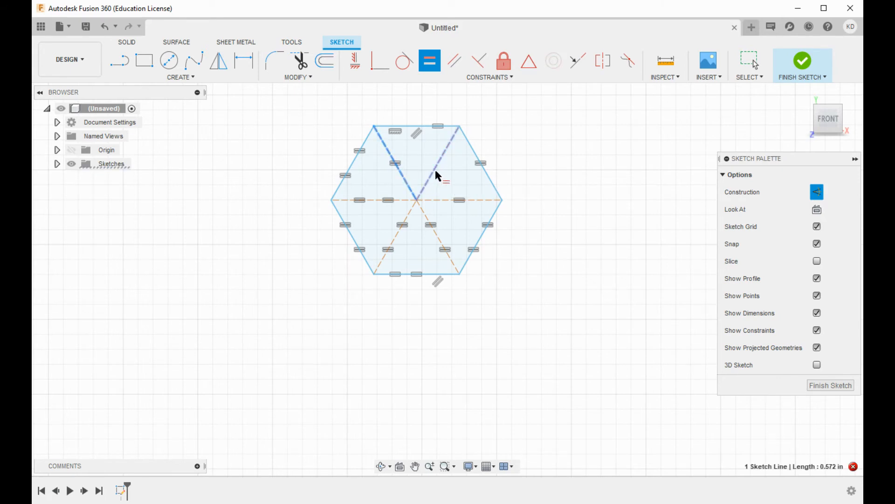
pyautogui.click(434, 167)
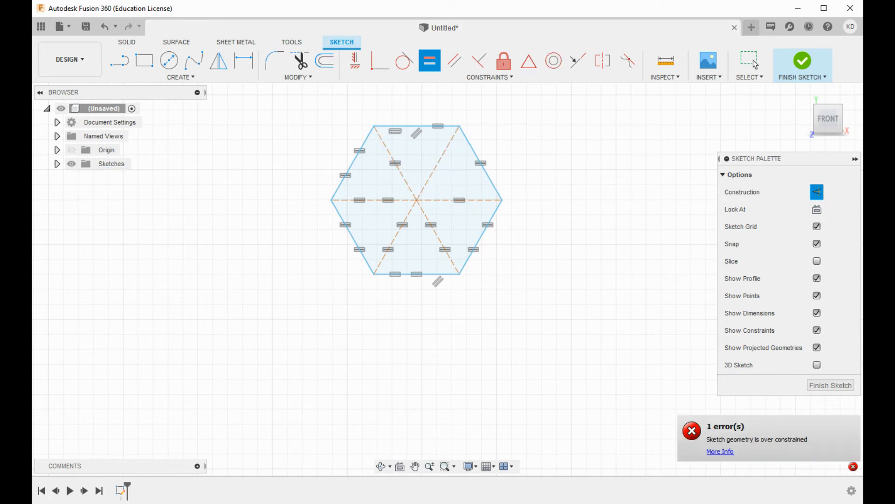
pyautogui.moveTo(497, 284); pyautogui.dragTo(539, 329, button='middle')
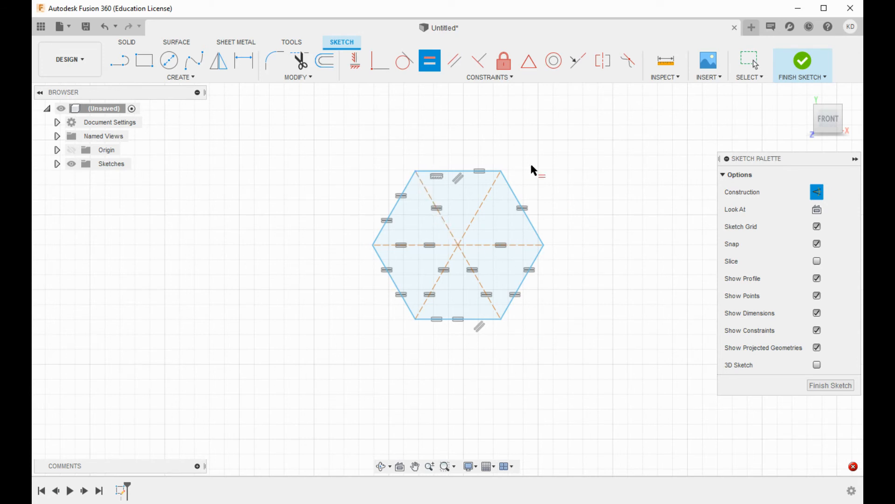
# - Measure the distances from the hexagon's centre point to its bottom-left and top-right vertices
pyautogui.click(666, 61)
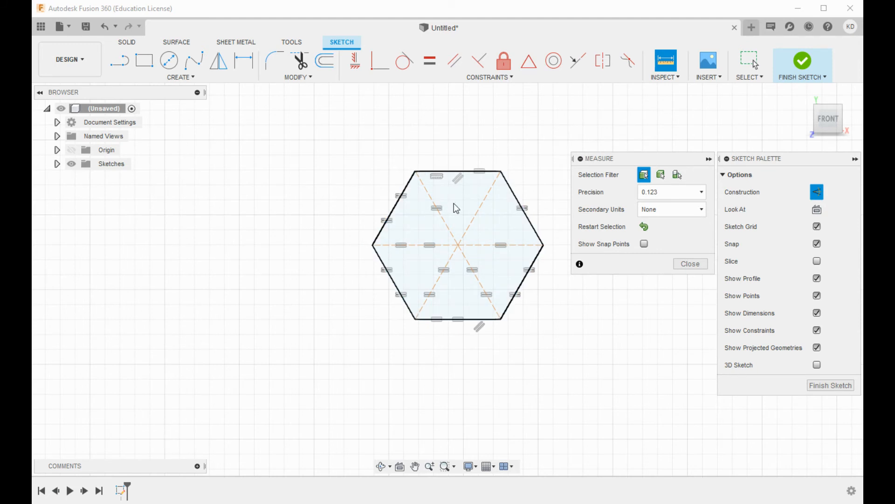
pyautogui.click(416, 319)
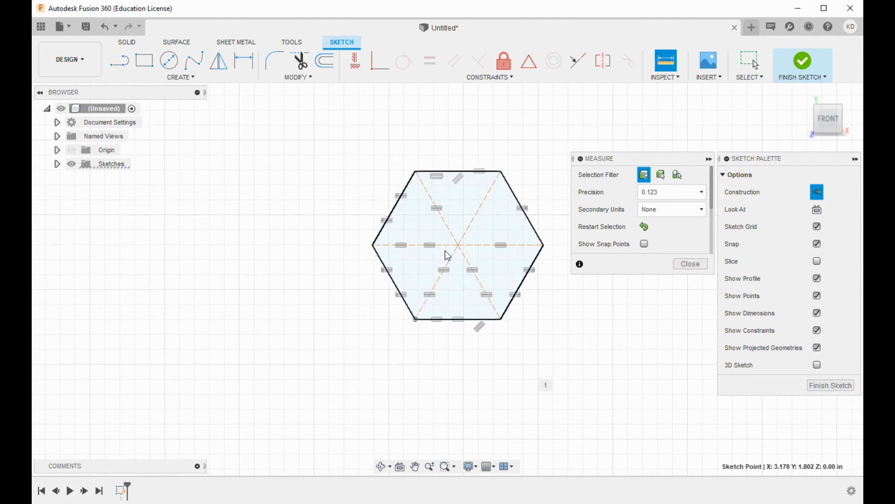
pyautogui.click(459, 245)
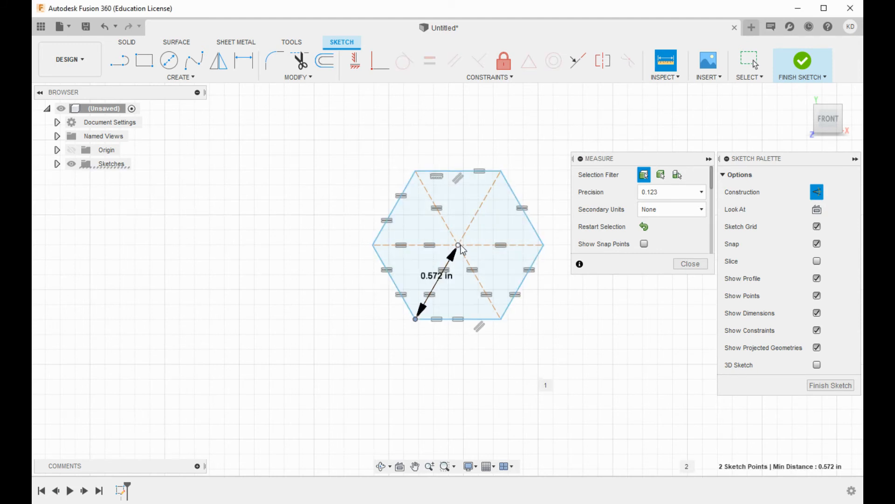
pyautogui.press('Escape')
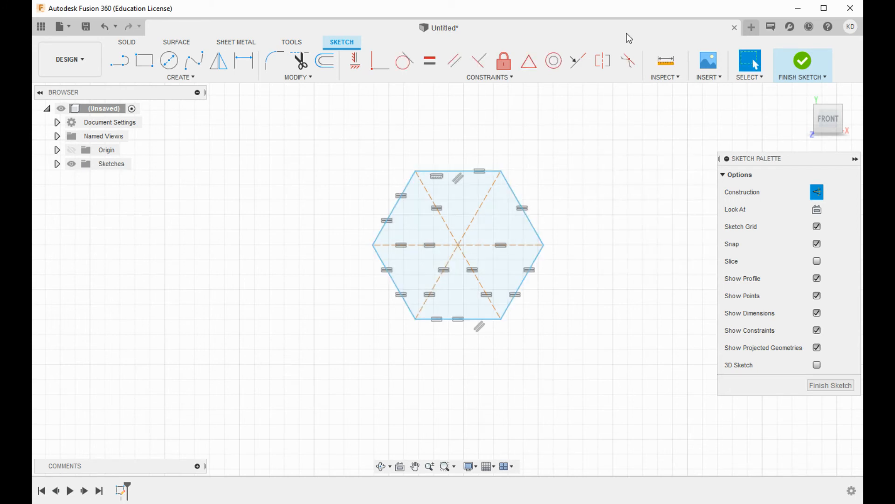
pyautogui.click(659, 64)
pyautogui.click(459, 245)
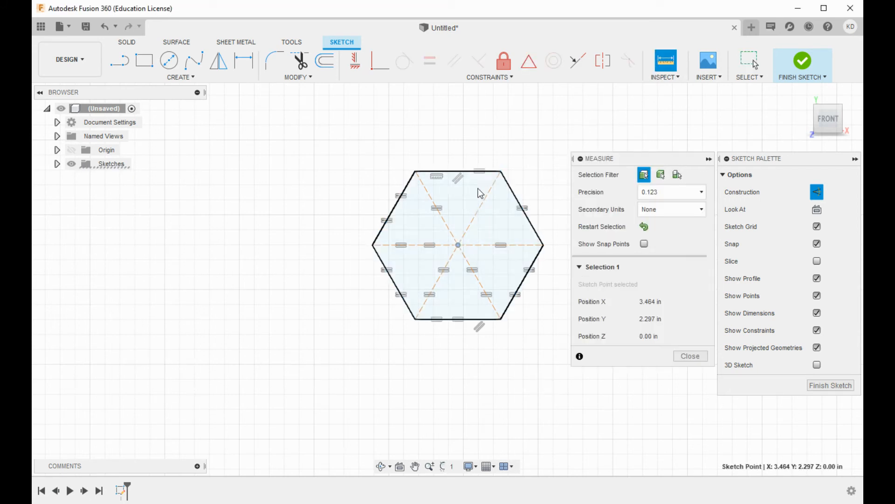
pyautogui.click(501, 172)
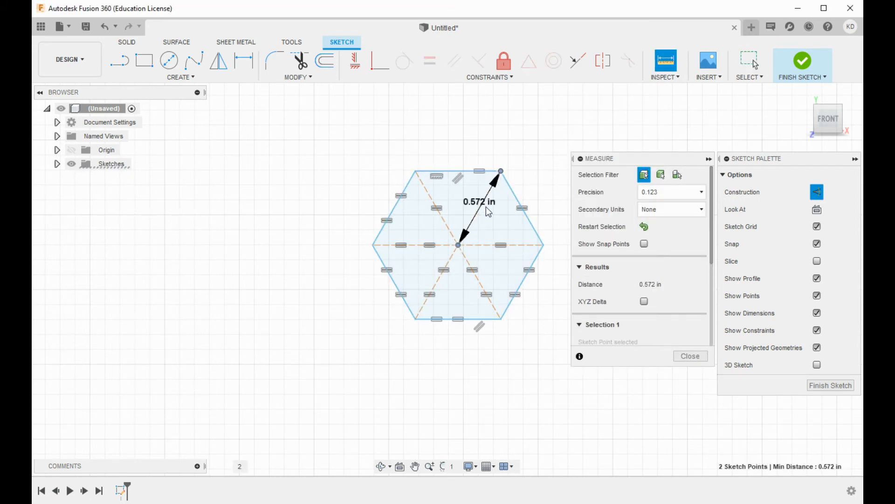
pyautogui.press('Escape')
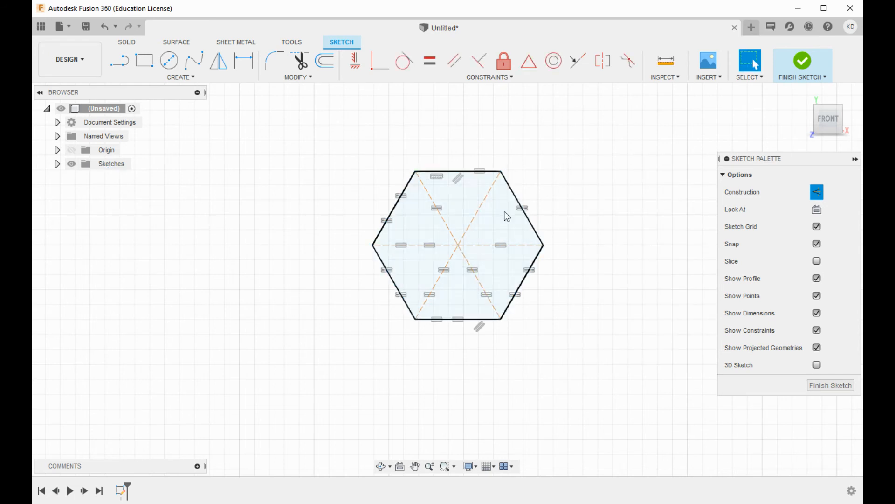
# - Try to move the undimensioned hexagon by its centre point, and undo the move
pyautogui.click(522, 193)
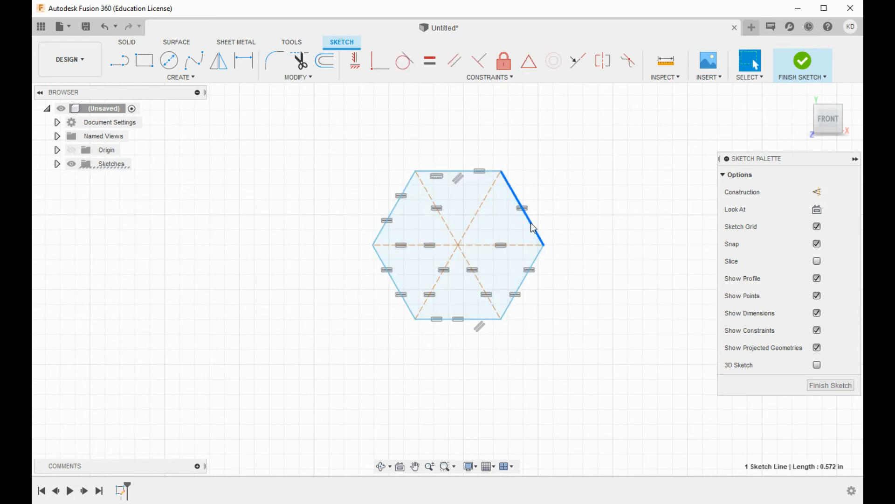
pyautogui.moveTo(458, 245)
pyautogui.mouseDown()
pyautogui.moveTo(467, 212)
pyautogui.moveTo(497, 269)
pyautogui.moveTo(420, 233)
pyautogui.mouseUp()
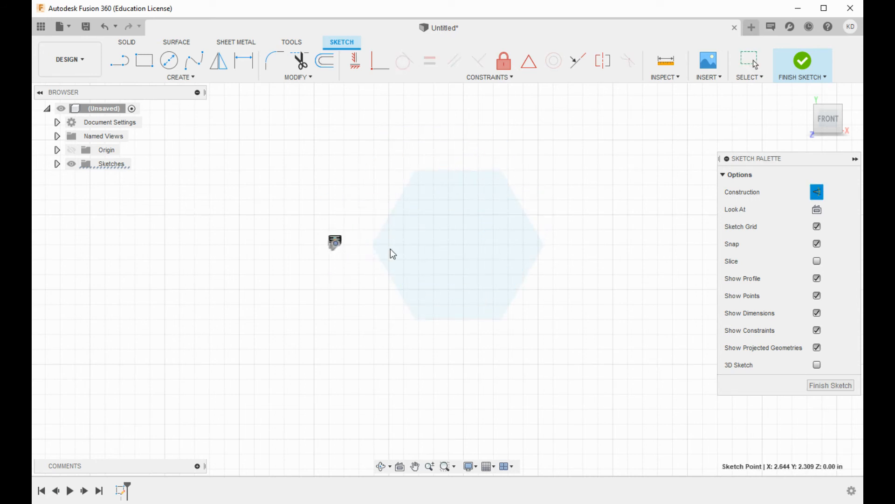
pyautogui.hotkey('ctrl', 'z')
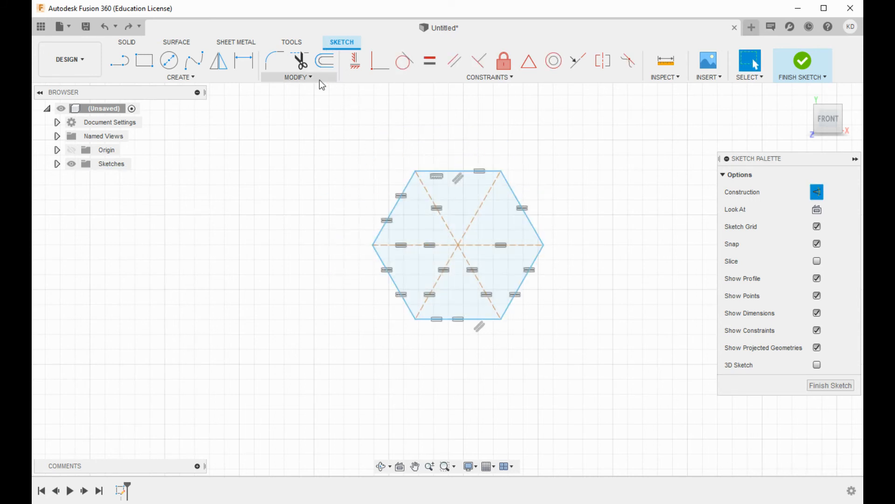
# - Dimension the hexagon's top edge at 0.572 in
pyautogui.click(243, 60)
pyautogui.click(461, 171)
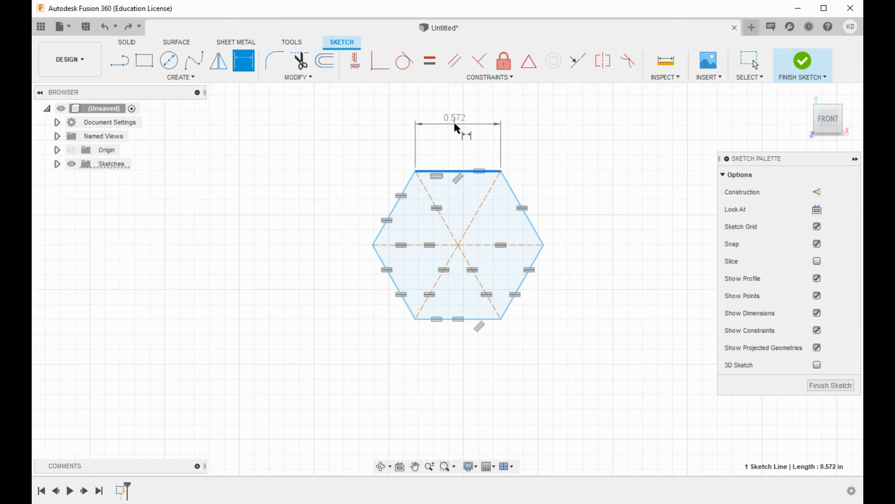
pyautogui.click(457, 127)
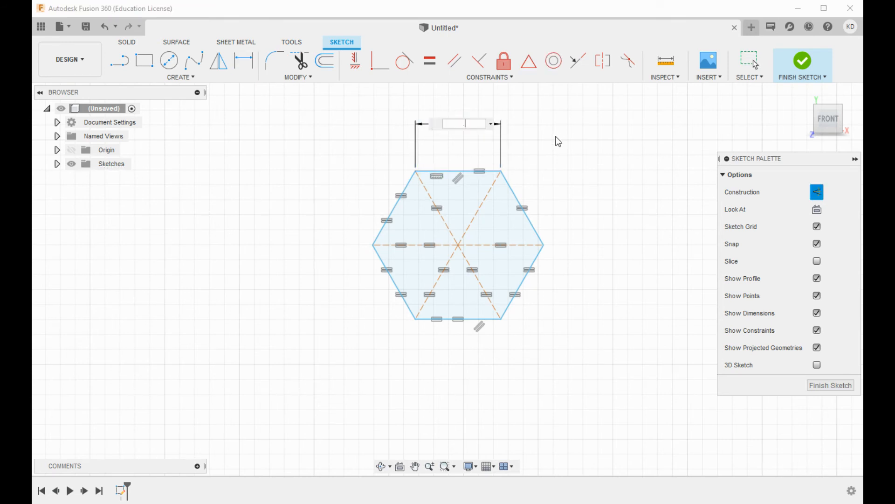
pyautogui.write('.572')
pyautogui.press('Return')
pyautogui.press('Escape')
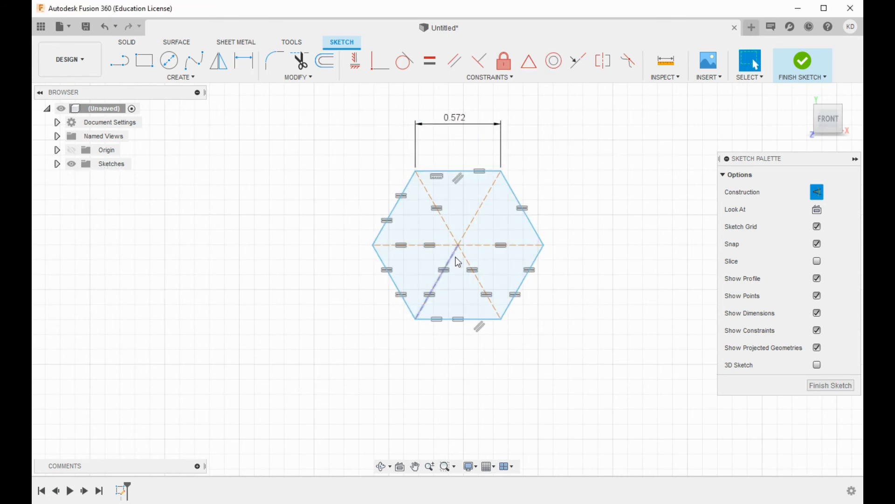
# - Test the dimensioned hexagon's rigidity by moving it around by its centre point, edges and vertices
pyautogui.moveTo(459, 246); pyautogui.dragTo(445, 223)
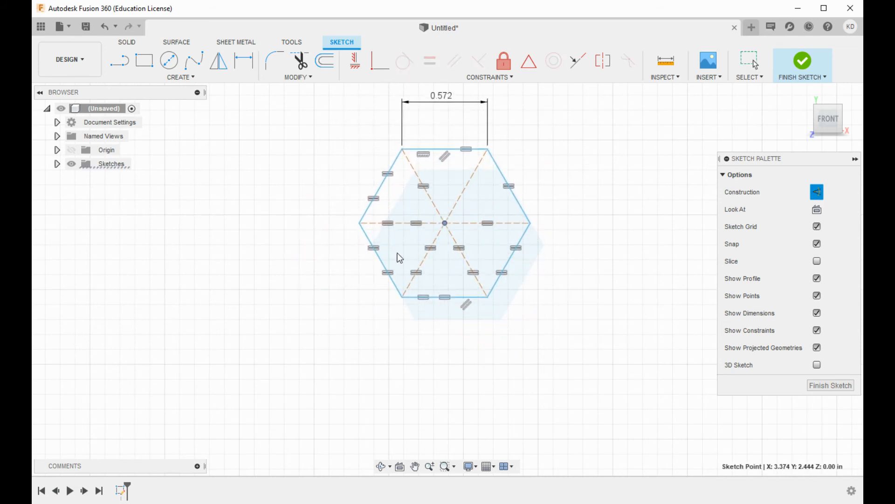
pyautogui.moveTo(381, 259); pyautogui.dragTo(370, 275)
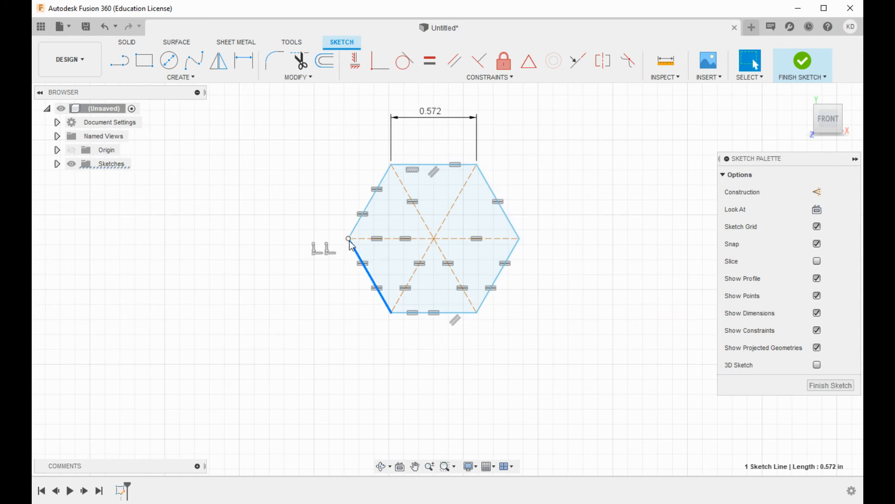
pyautogui.moveTo(350, 238); pyautogui.dragTo(308, 238)
pyautogui.moveTo(440, 317); pyautogui.dragTo(448, 304)
pyautogui.moveTo(492, 231); pyautogui.dragTo(574, 213)
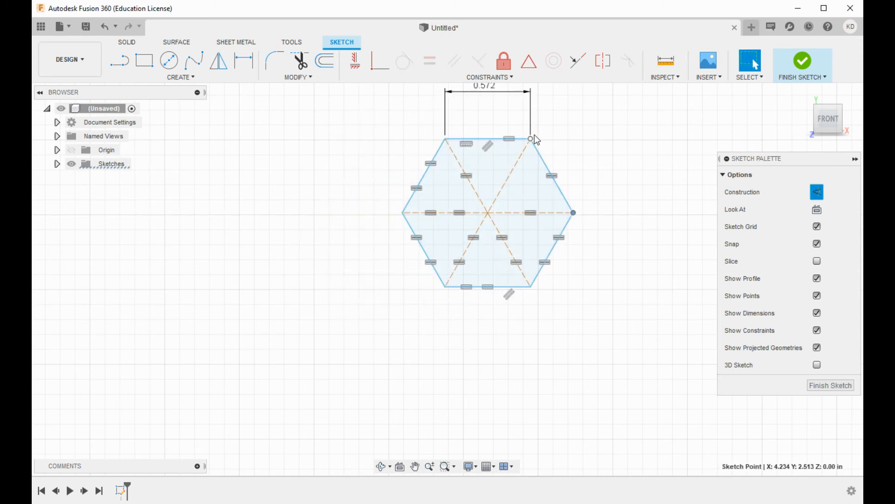
pyautogui.moveTo(532, 137); pyautogui.dragTo(553, 125)
pyautogui.scroll(2, 521, 204)
pyautogui.scroll(-6, 506, 220)
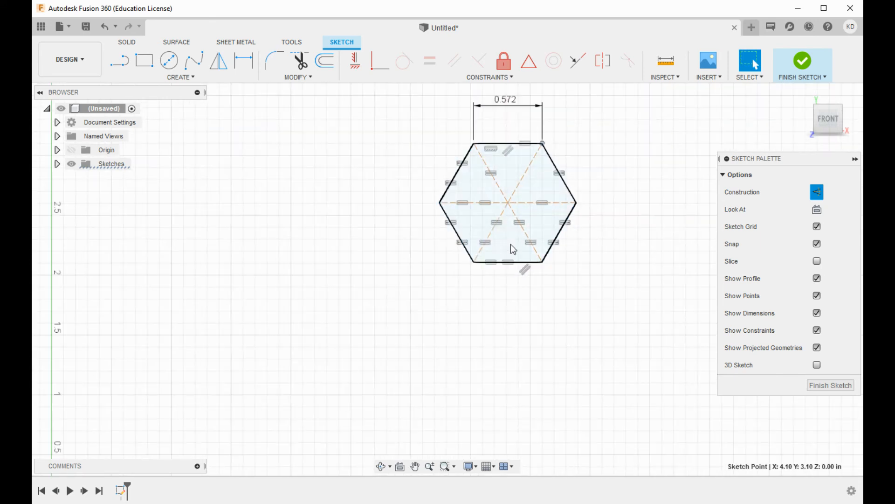
# - Try to move the hexagon toward the origin by its centre point, and undo the move
pyautogui.moveTo(505, 244); pyautogui.dragTo(399, 288)
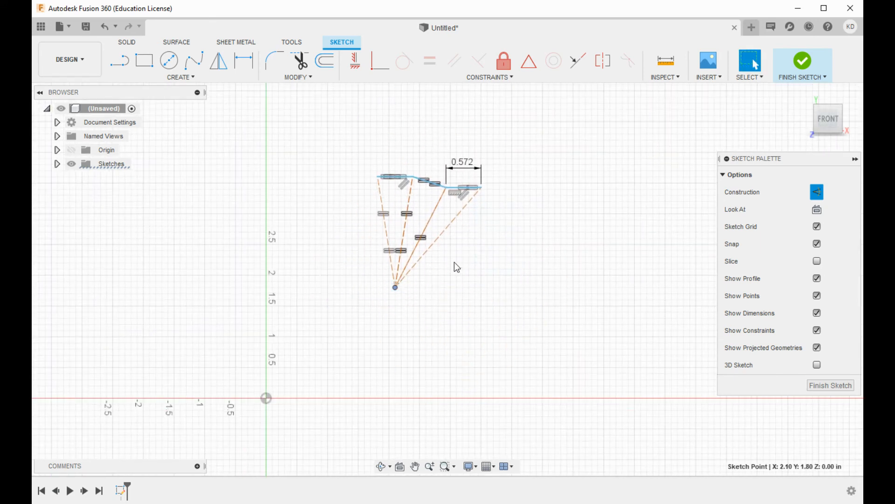
pyautogui.click(456, 278)
pyautogui.hotkey('ctrl', 'z')
pyautogui.scroll(5, 512, 248)
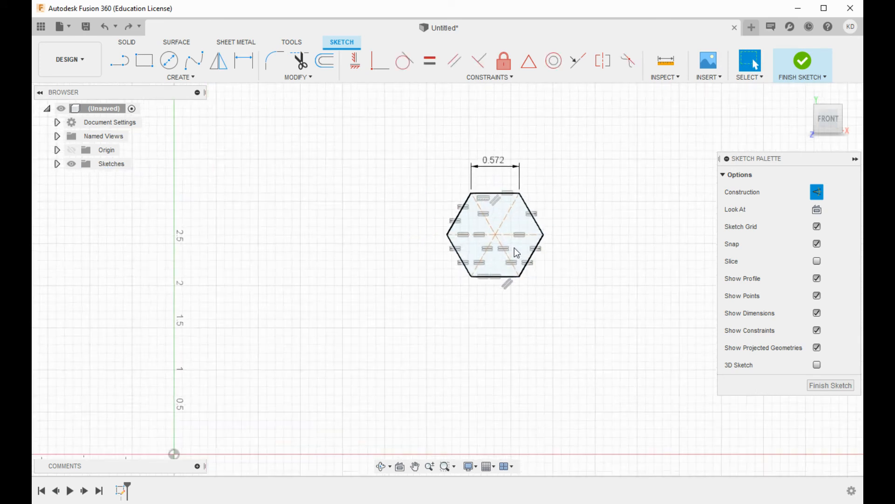
# - Move the hexagon closer to the origin and make its centre point coincident with the origin
pyautogui.moveTo(486, 226); pyautogui.dragTo(255, 329)
pyautogui.scroll(-5, 310, 359)
pyautogui.moveTo(320, 371); pyautogui.dragTo(506, 230, button='middle')
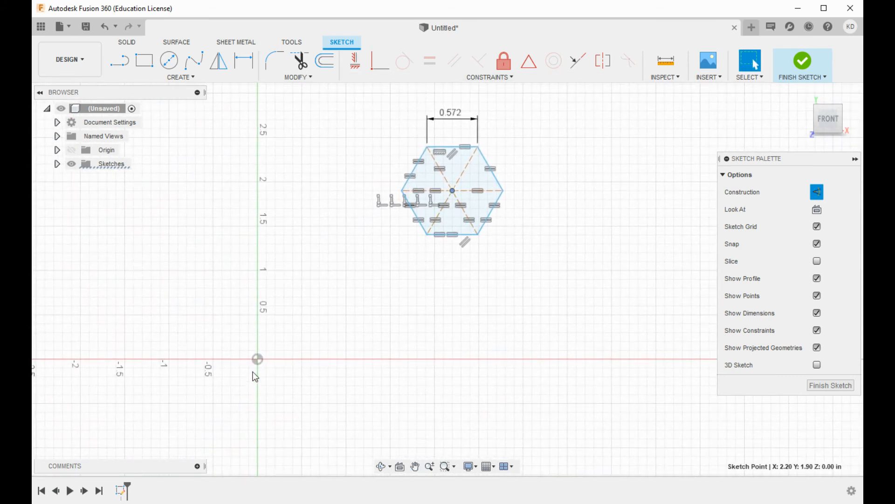
pyautogui.click(380, 60)
pyautogui.click(258, 360)
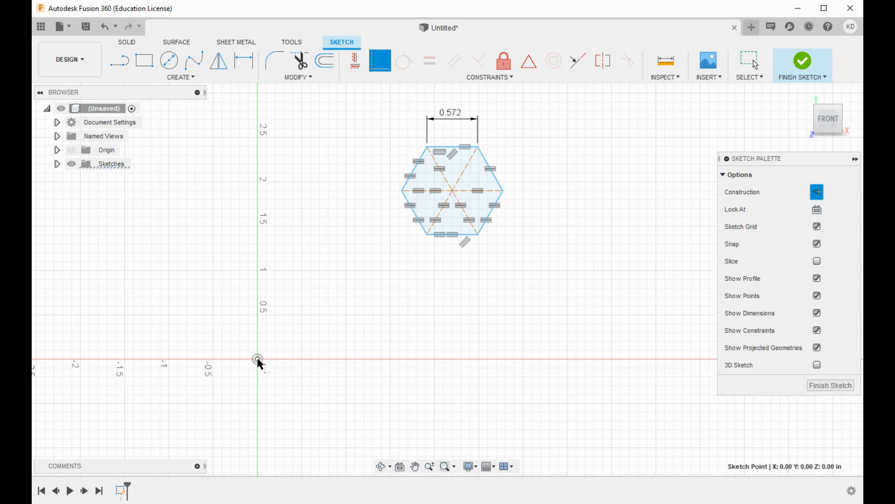
pyautogui.click(452, 195)
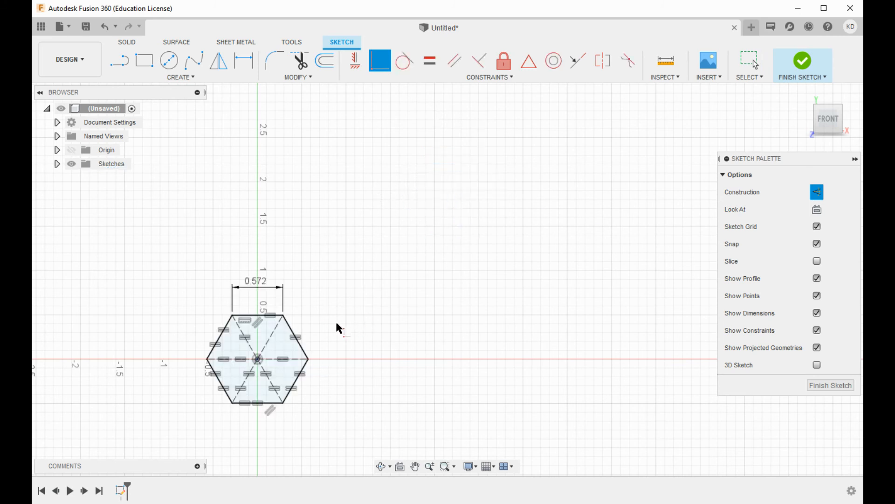
# - Expand the Sketches folder in the browser to check whether the hexagon sketch is fully constrained
pyautogui.scroll(3, 311, 342)
pyautogui.scroll(-2, 296, 360)
pyautogui.moveTo(291, 368); pyautogui.dragTo(388, 306, button='middle')
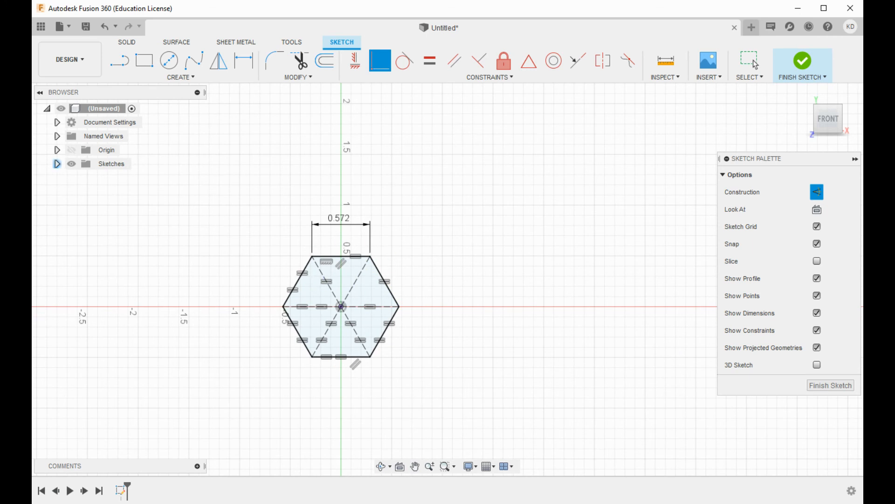
pyautogui.click(57, 164)
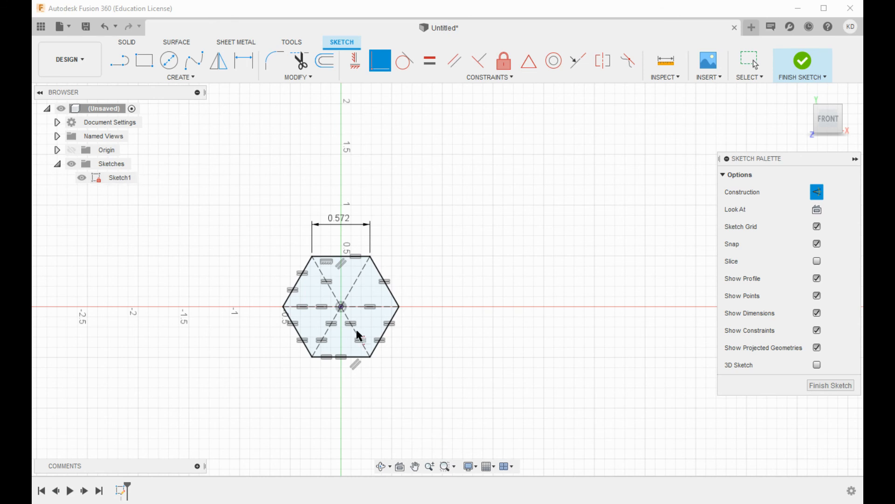
# - Draw two construction lines, each about 1.05 in long, from the hexagon's two bottom vertices to a shared point below on the vertical axis
pyautogui.scroll(5, 356, 315)
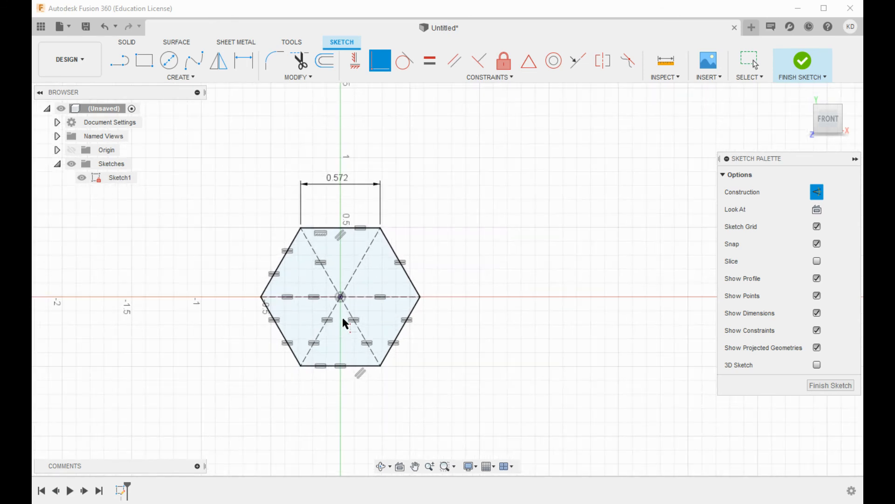
pyautogui.moveTo(372, 320); pyautogui.dragTo(434, 322, button='middle')
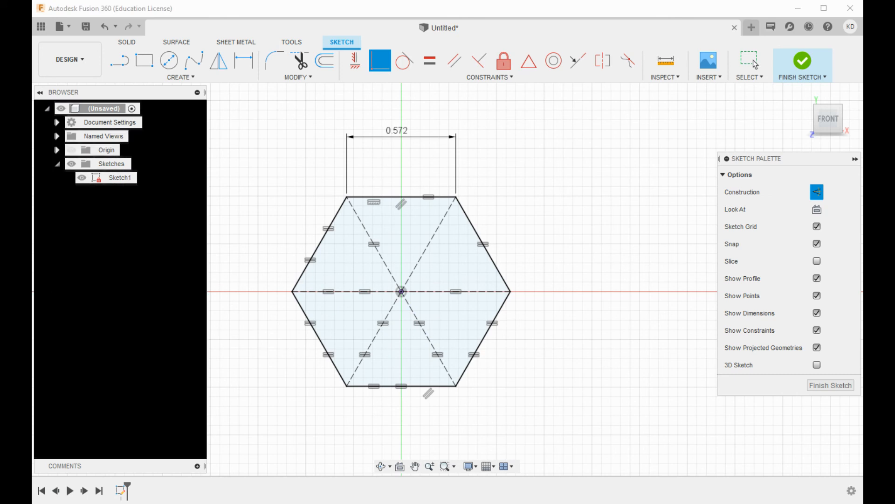
pyautogui.scroll(-4, 437, 329)
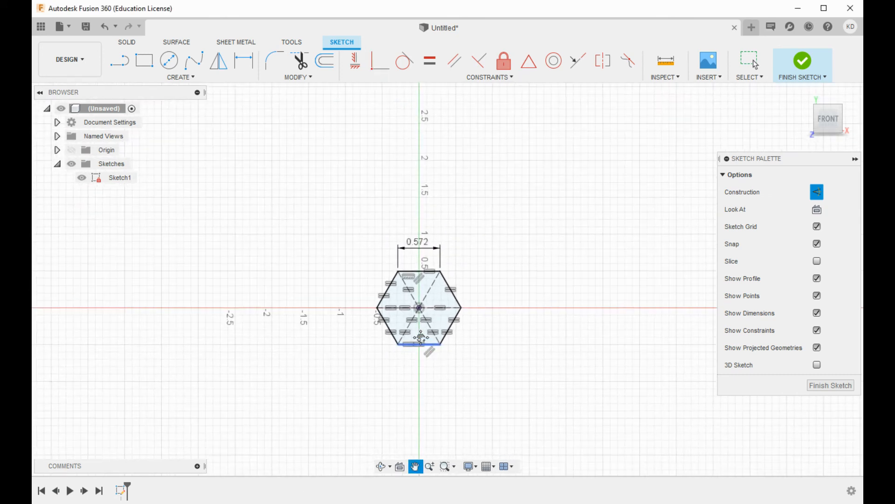
pyautogui.press('l')
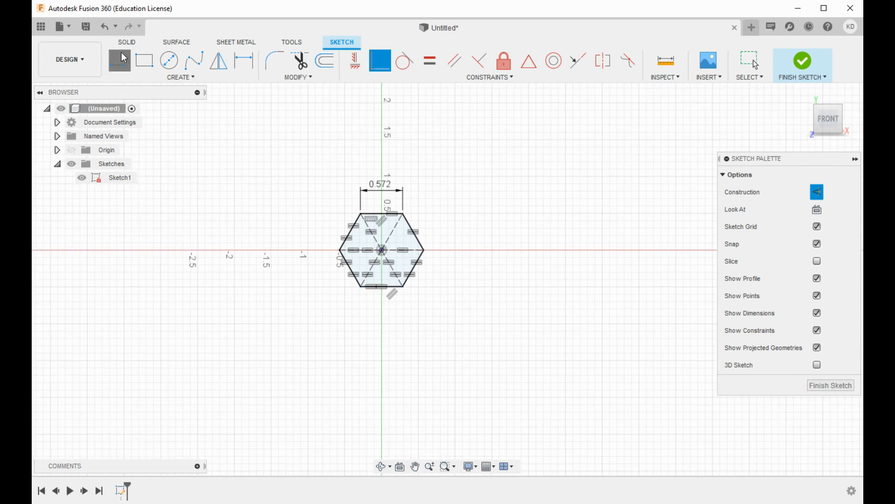
pyautogui.click(363, 288)
pyautogui.click(381, 359)
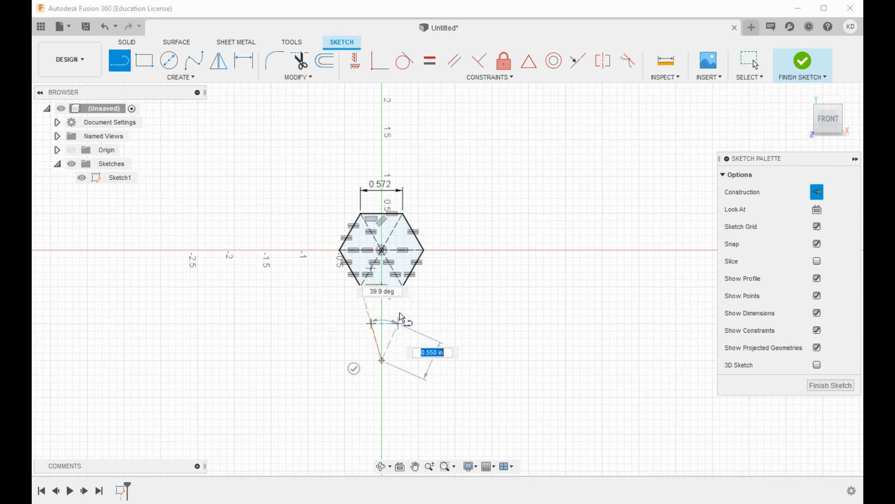
pyautogui.click(404, 287)
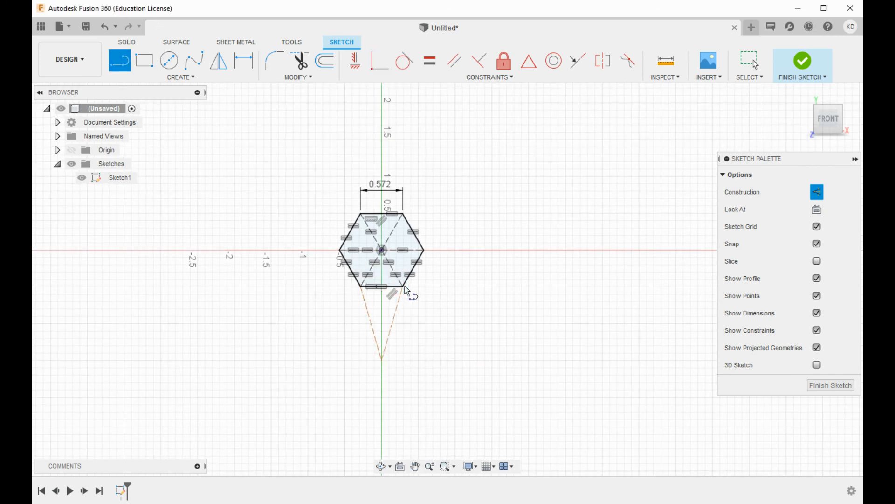
pyautogui.press('Escape')
# - Convert the two lines of the triangle below the hexagon from construction to regular sketch lines
pyautogui.click(393, 322)
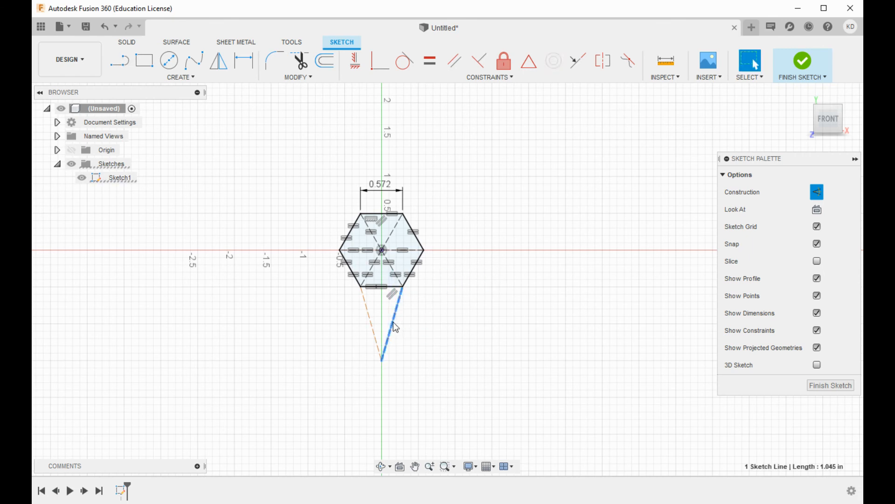
pyautogui.keyDown('shift'); pyautogui.click(368, 313); pyautogui.keyUp('shift')
pyautogui.press('x')
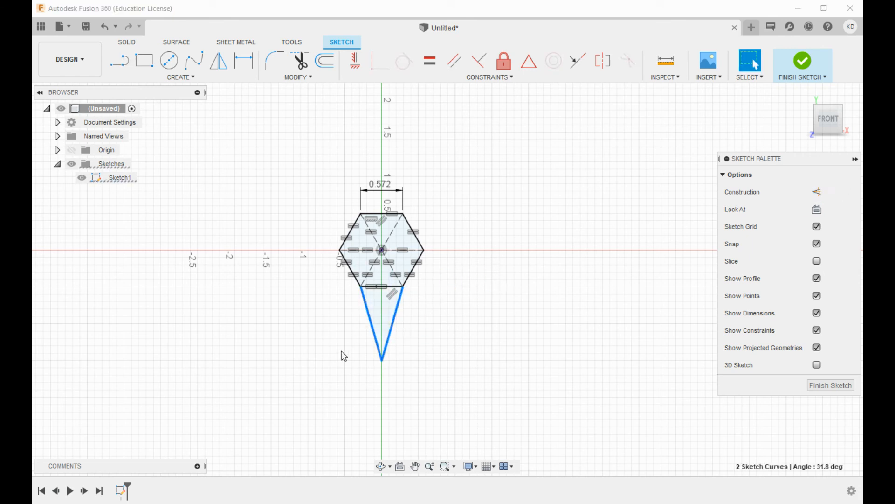
# - Draw two construction lines from the hexagon's bottom-right and right vertices, meeting at a point outside the lower-right side
pyautogui.press('l')
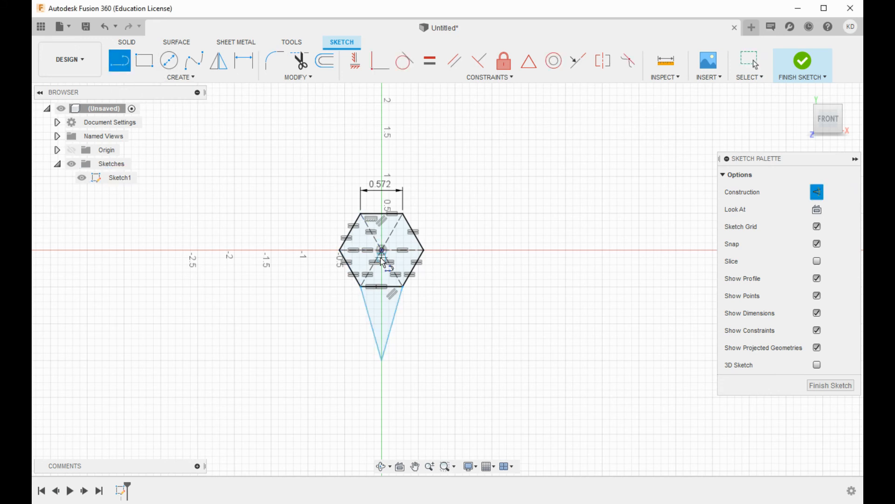
pyautogui.click(405, 288)
pyautogui.click(468, 325)
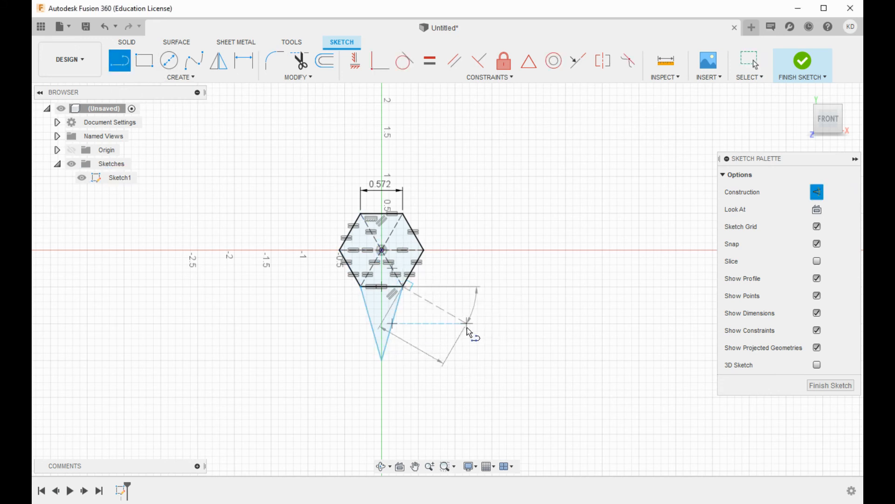
pyautogui.click(423, 253)
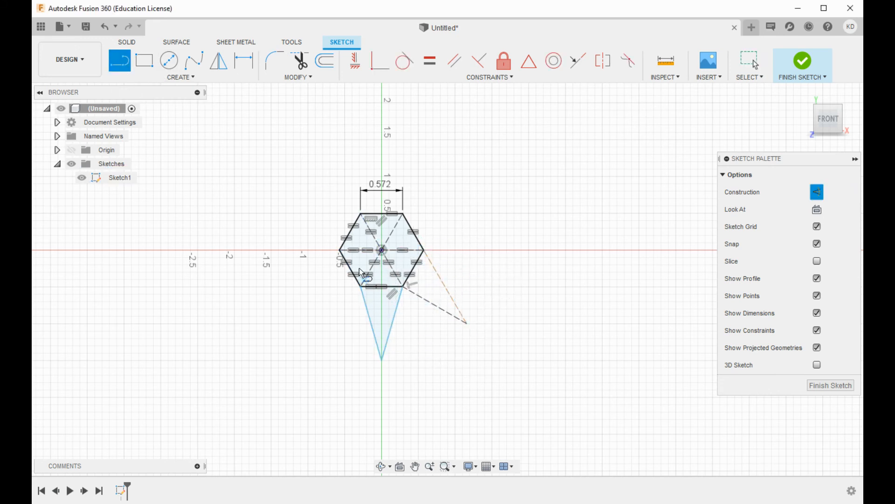